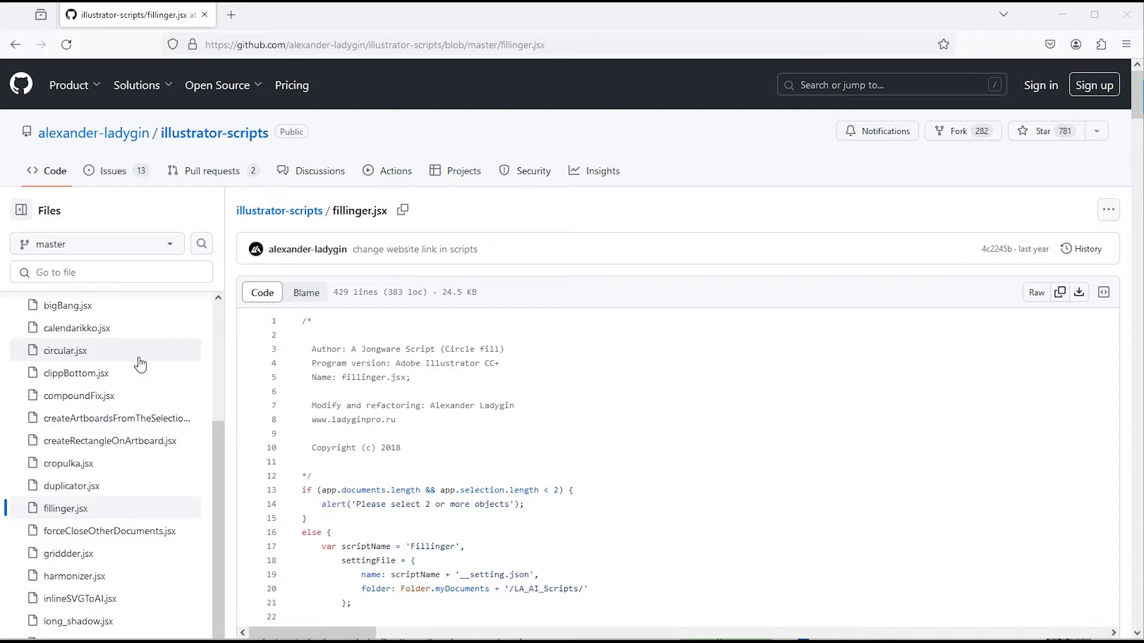
scroll(138, 364, "up", 2)
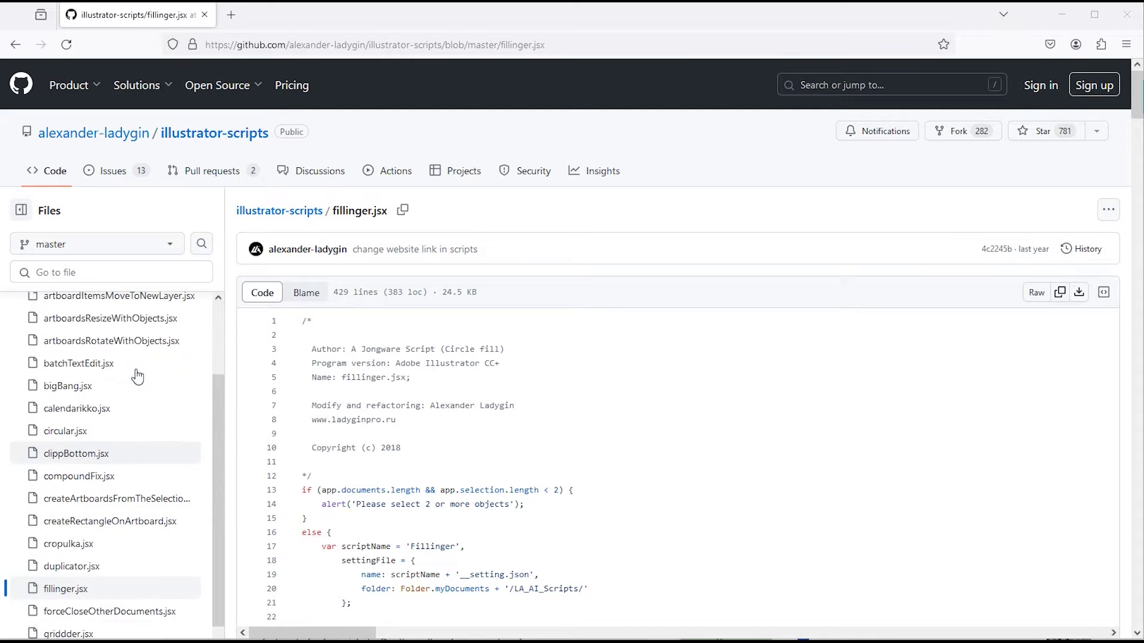
scroll(138, 364, "up", 2)
scroll(137, 376, "down", 3)
scroll(138, 377, "down", 2)
scroll(125, 412, "down", 1)
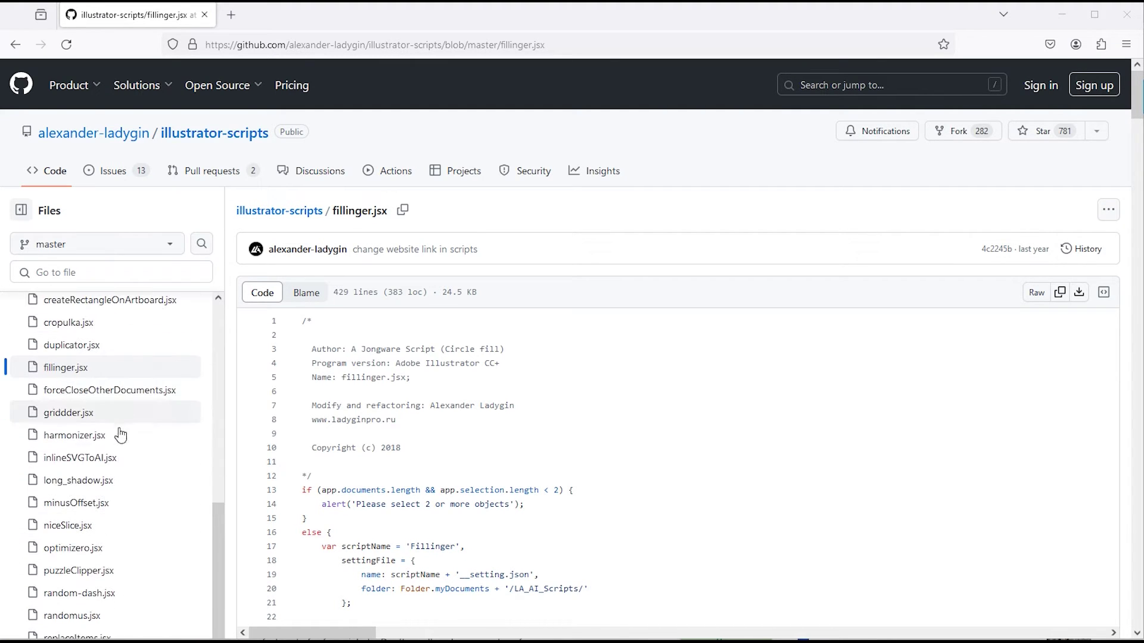
scroll(111, 479, "down", 2)
scroll(109, 482, "down", 3)
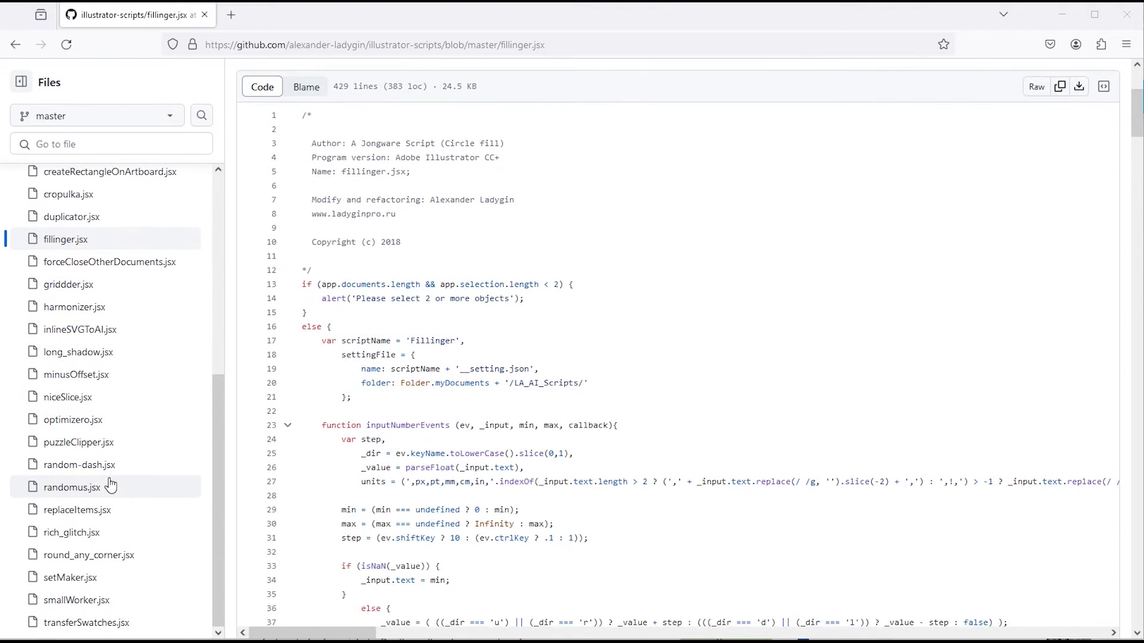
scroll(109, 482, "up", 3)
Step: Download fillinger.jsx from the illustrator-scripts repository as a raw file
left_click(66, 411)
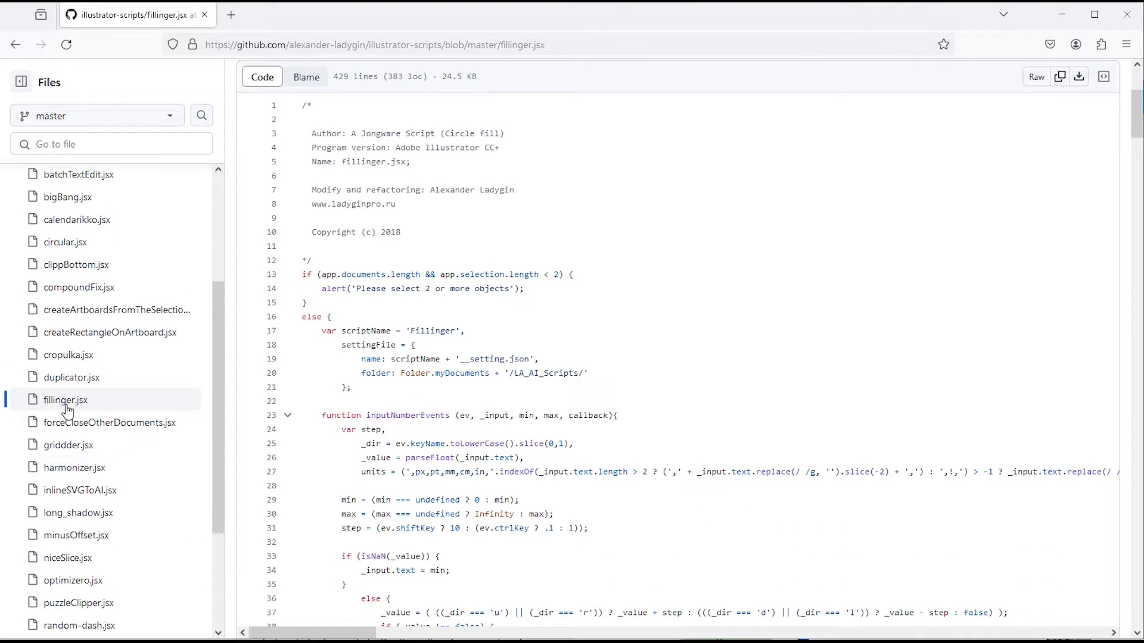
scroll(825, 376, "up", 2)
scroll(830, 376, "up", 1)
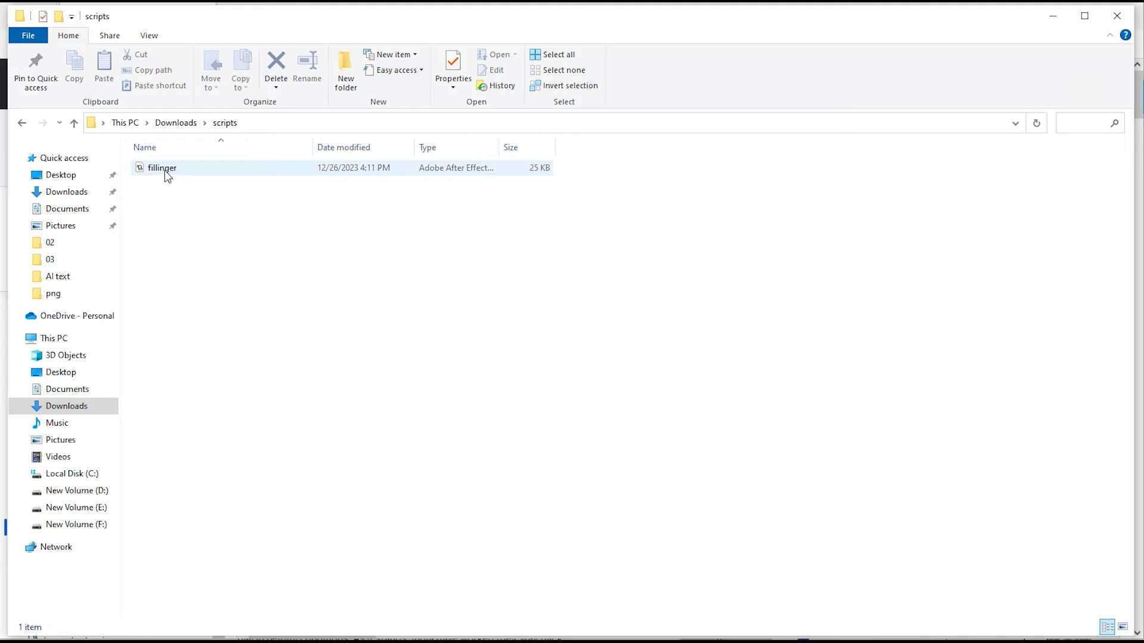
Step: Copy the downloaded fillinger script file
left_click(164, 176)
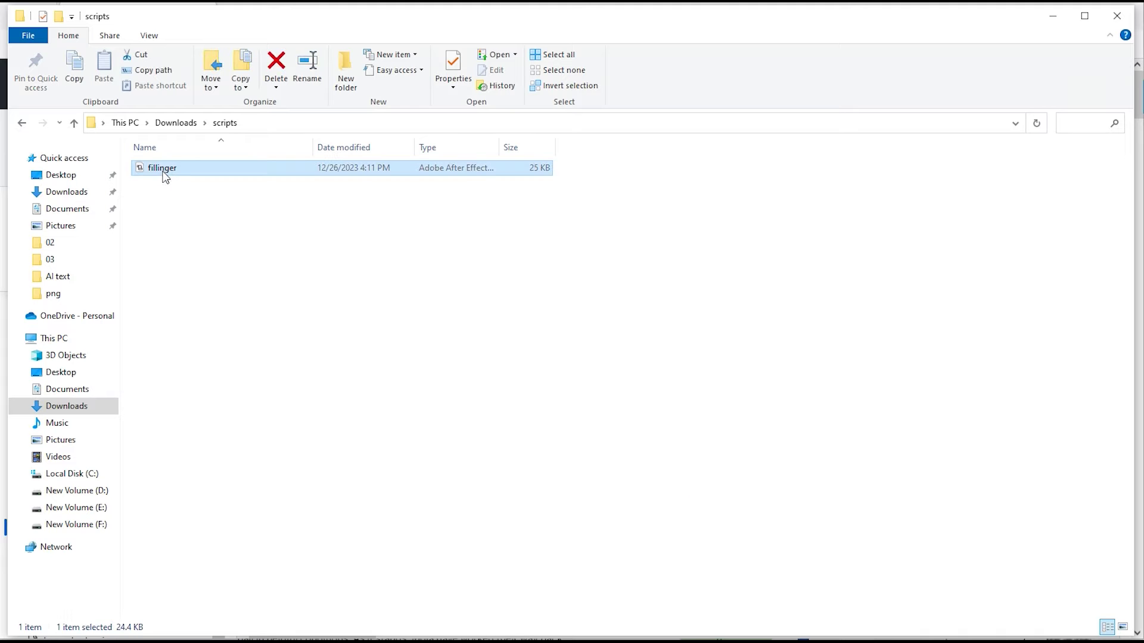
right_click(165, 177)
left_click(206, 394)
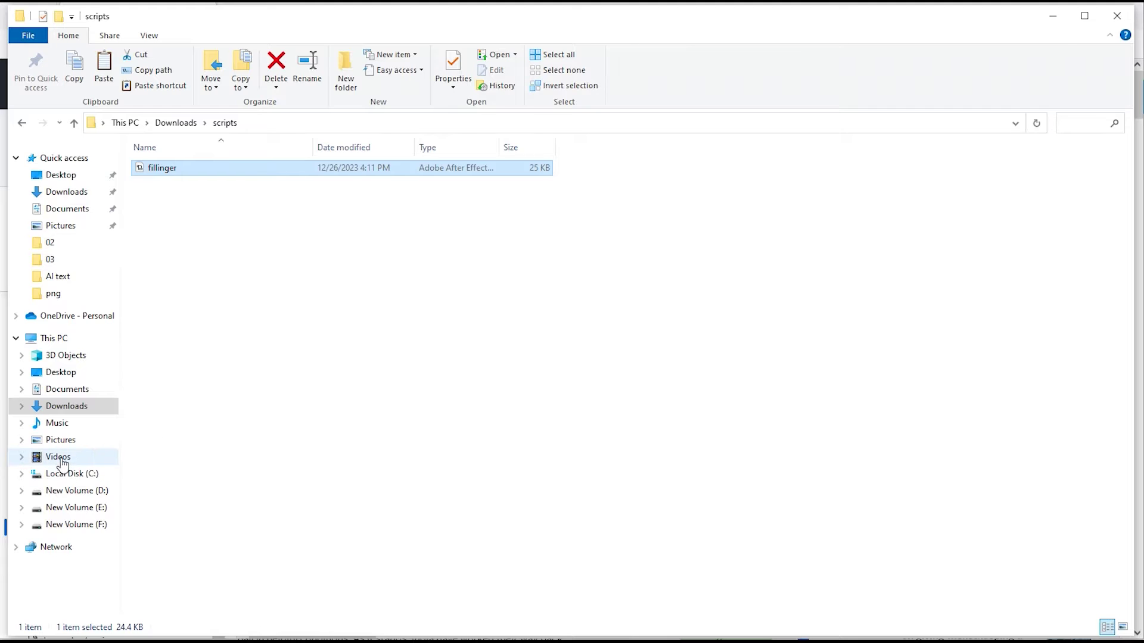
Step: Paste it into C:\Program Files\Adobe\Adobe Illustrator 2023\Presets\en_US\Scripts
left_click(68, 336)
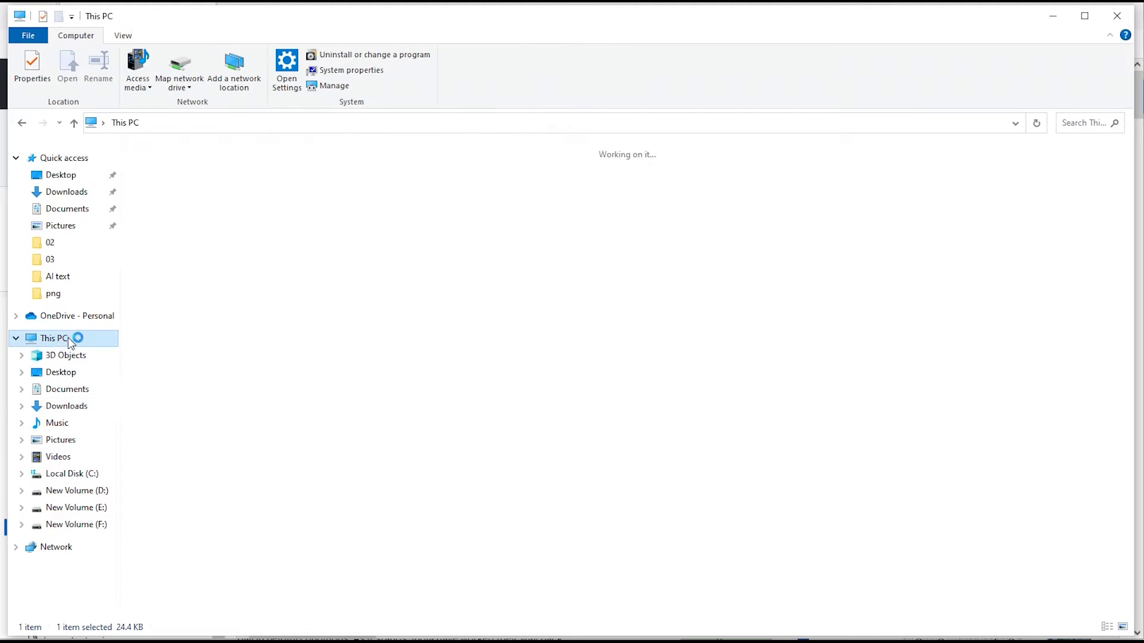
left_click(211, 284)
double_click(210, 283)
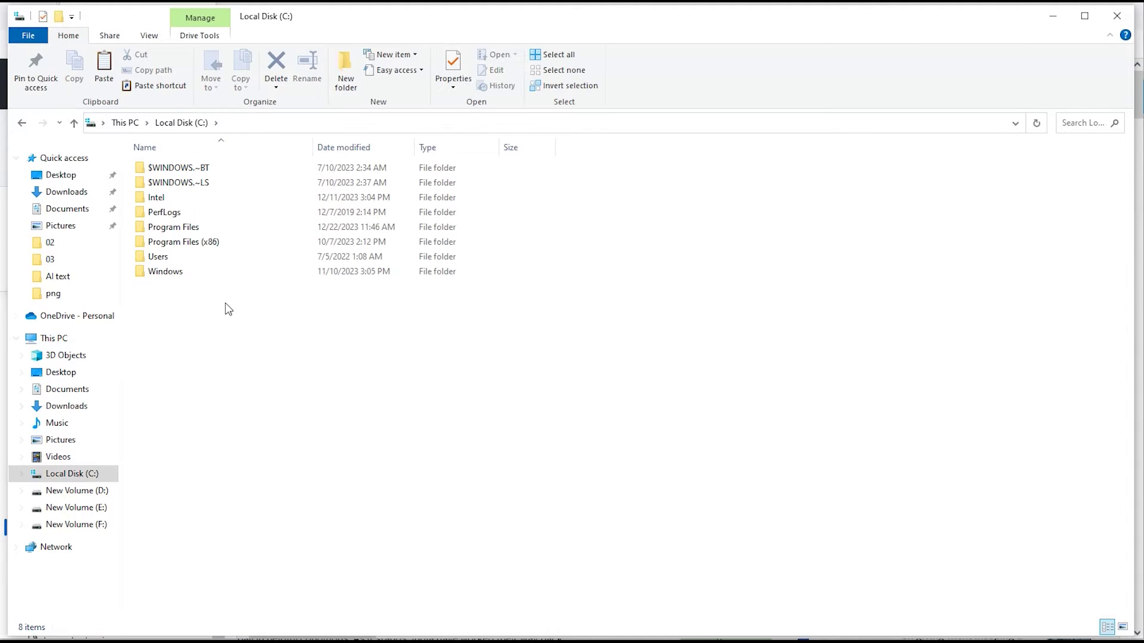
double_click(188, 234)
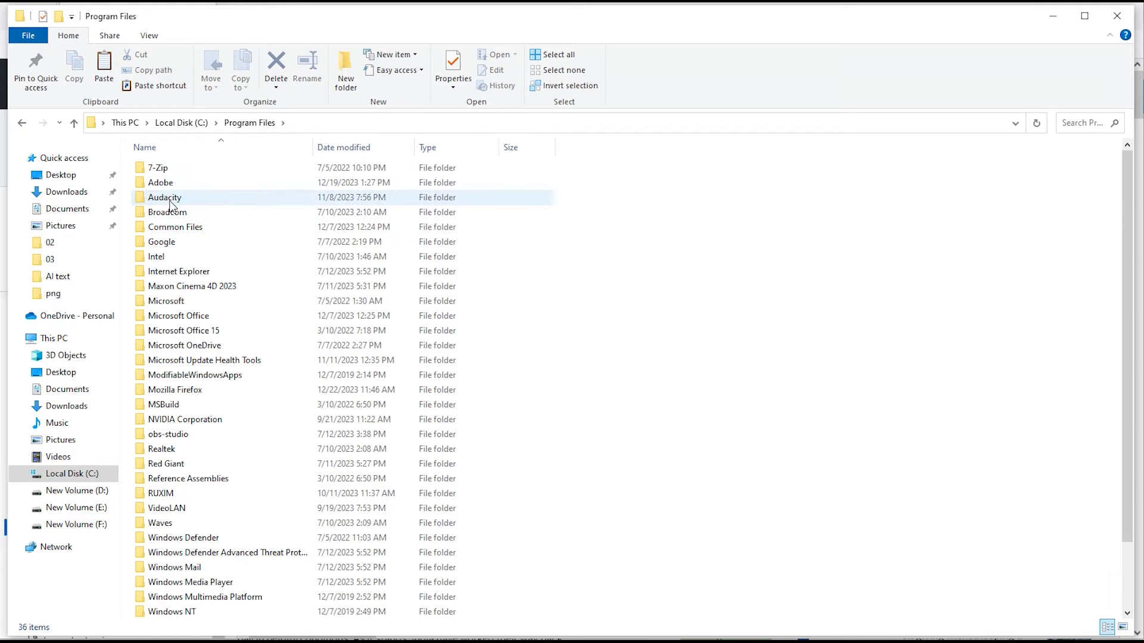
double_click(170, 184)
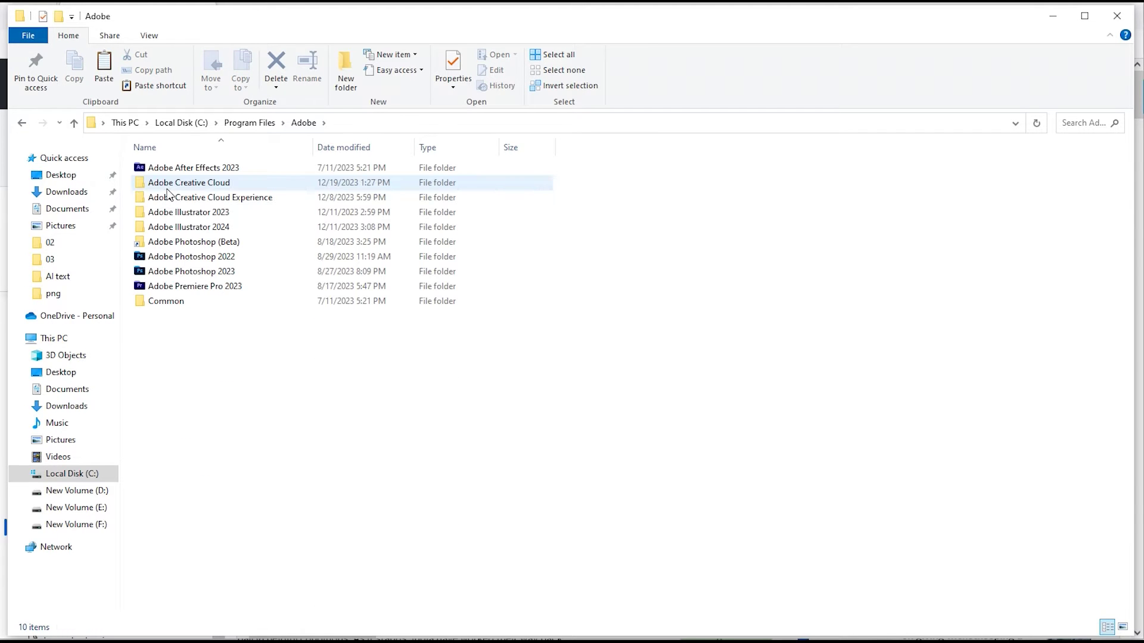
left_click(162, 215)
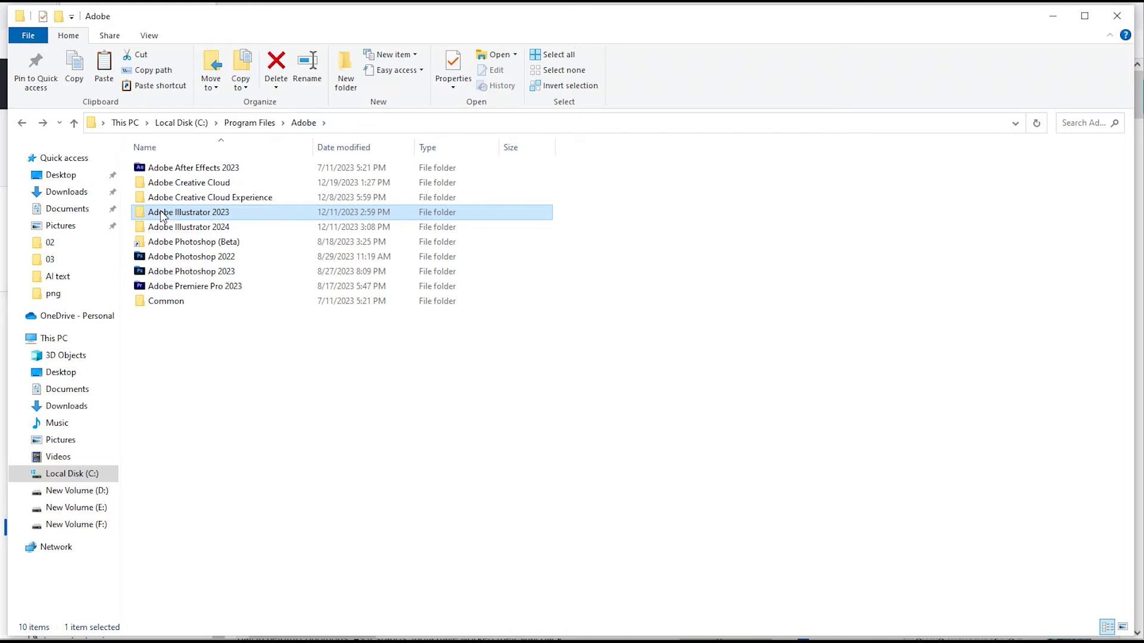
double_click(163, 216)
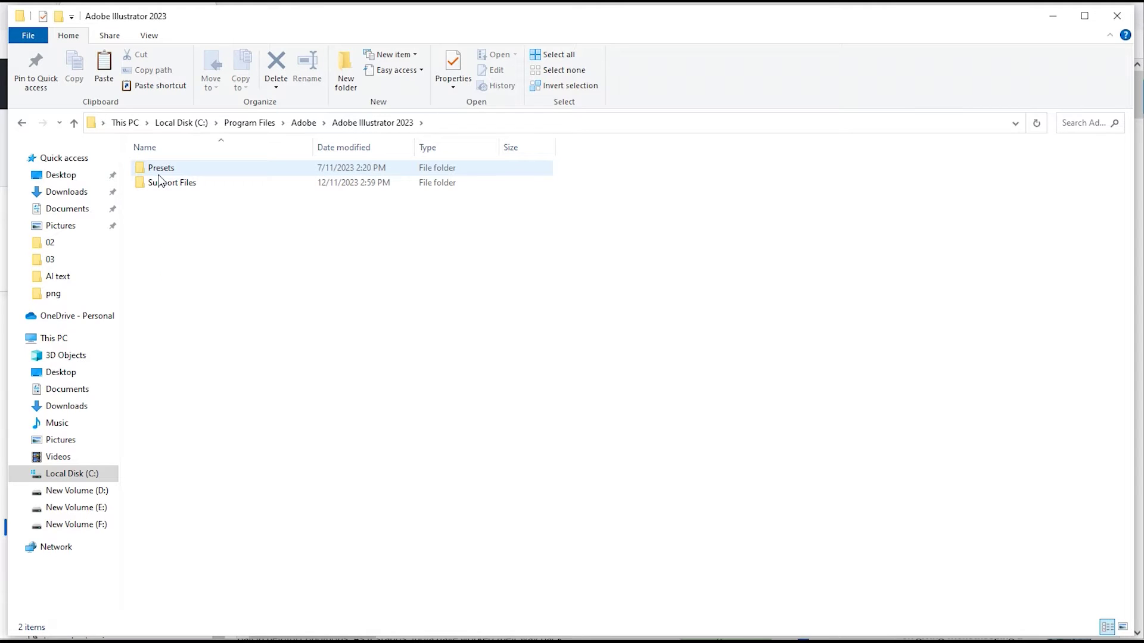
double_click(158, 170)
double_click(158, 170)
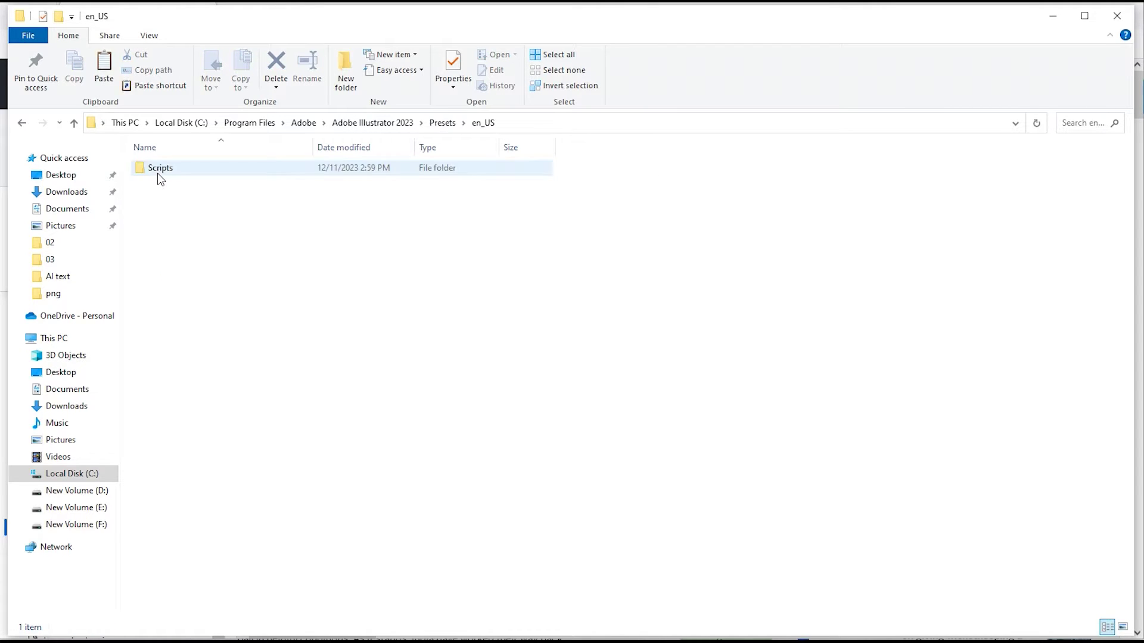
right_click(233, 333)
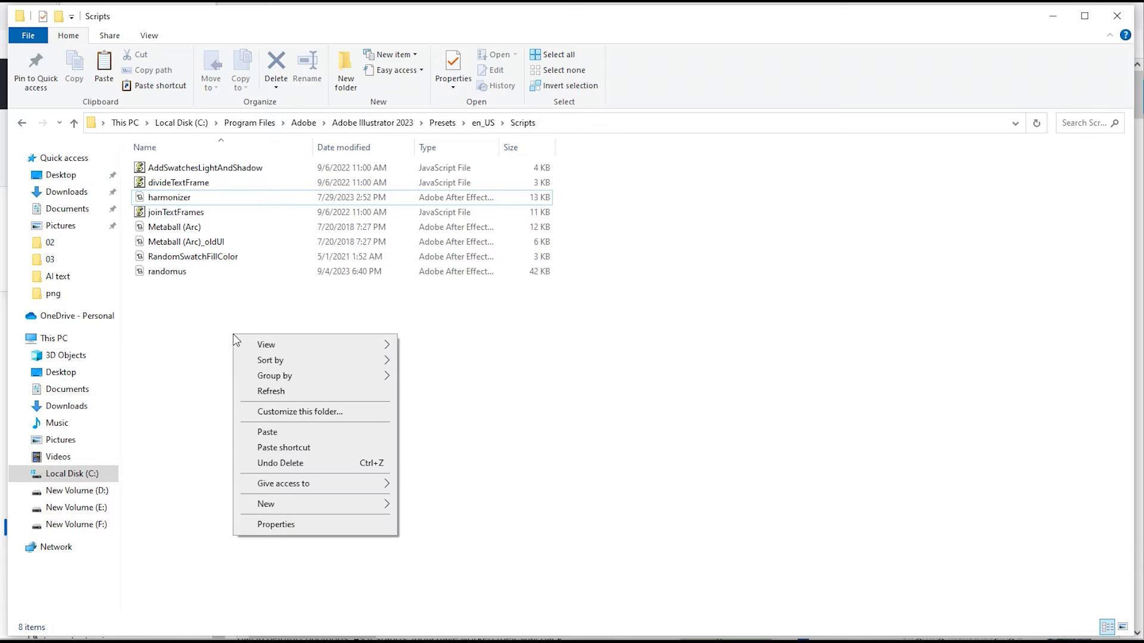
left_click(284, 433)
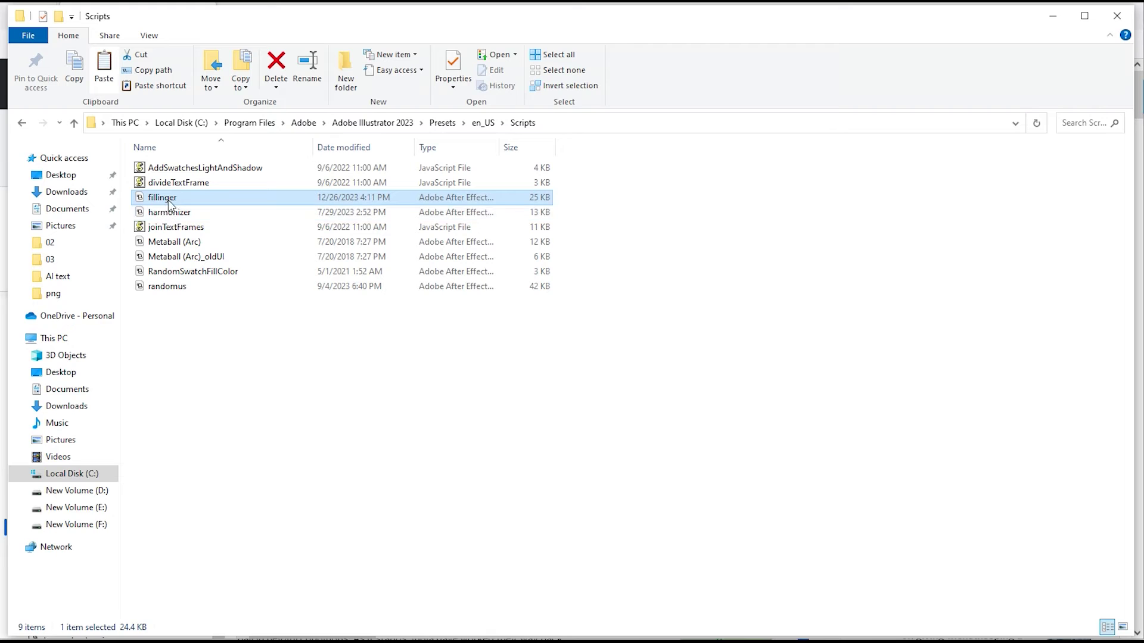
left_click(337, 370)
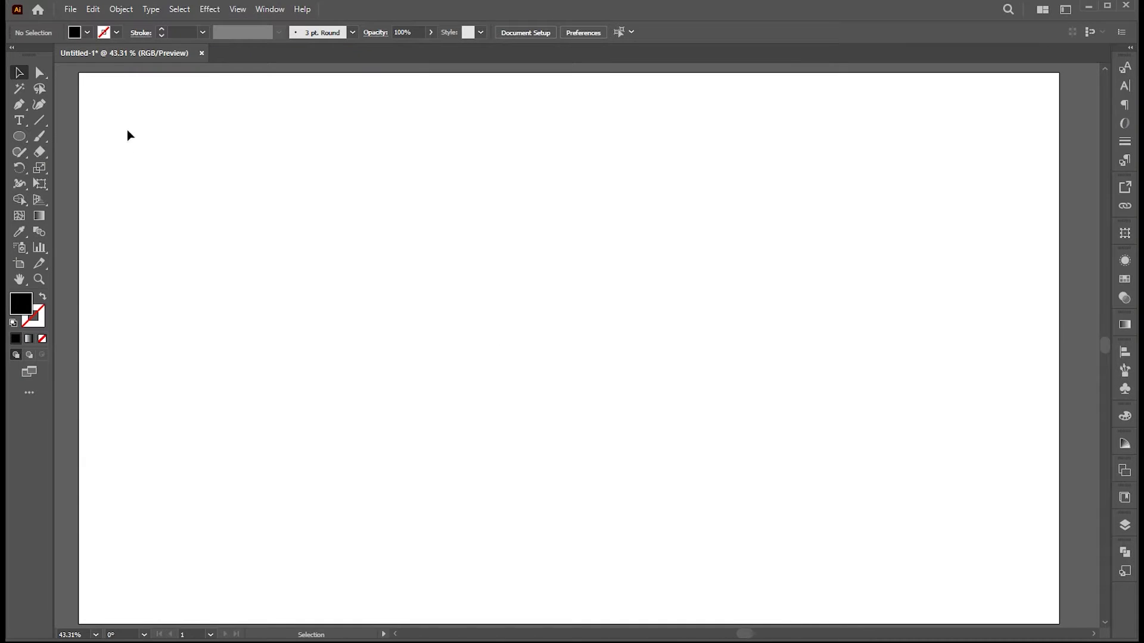
left_click(71, 9)
mouse_move(95, 345)
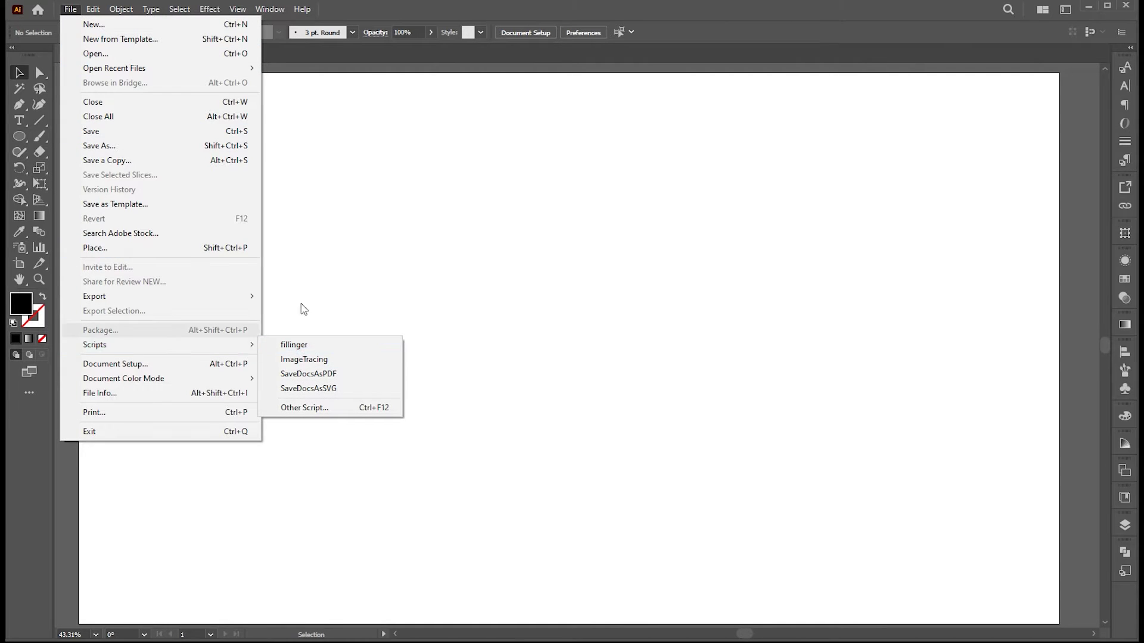
left_click(328, 269)
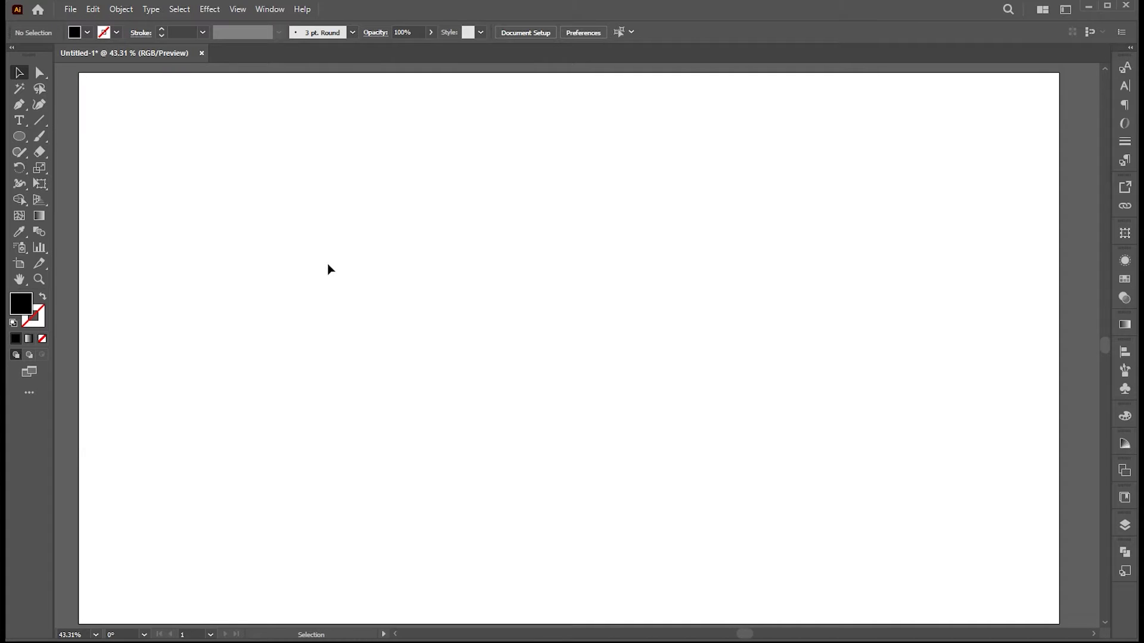
Step: Draw a small rounded square with a star beside it
left_click(21, 139)
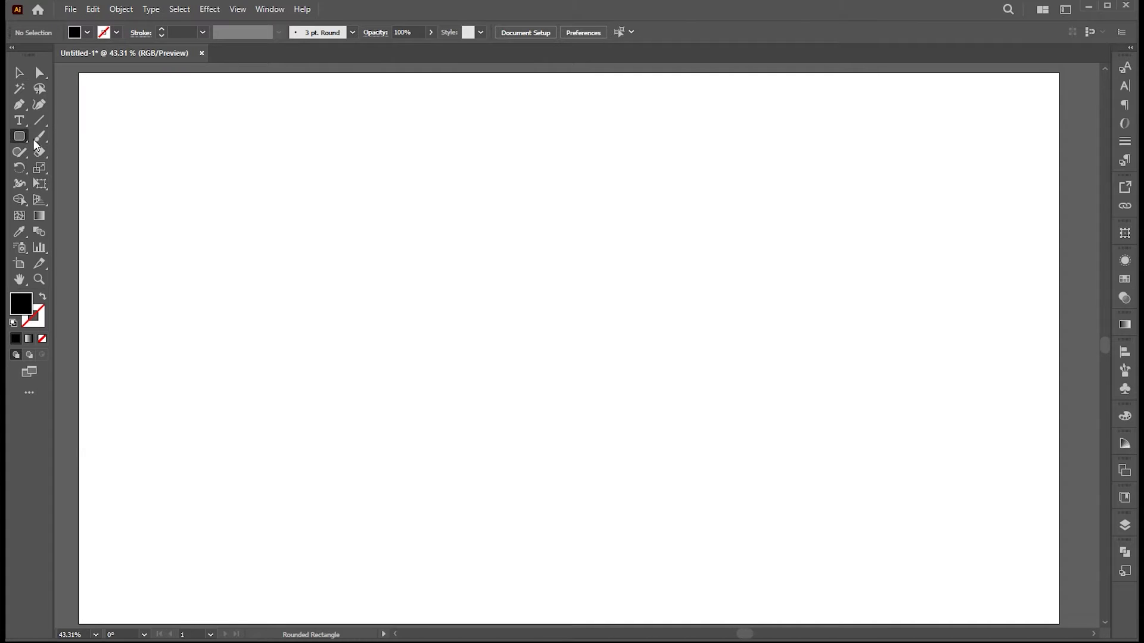
mouse_move(300, 181)
left_mouse_down()
mouse_move(338, 214)
mouse_move(327, 194)
mouse_move(287, 201)
left_mouse_up()
key("a")
left_click(309, 194)
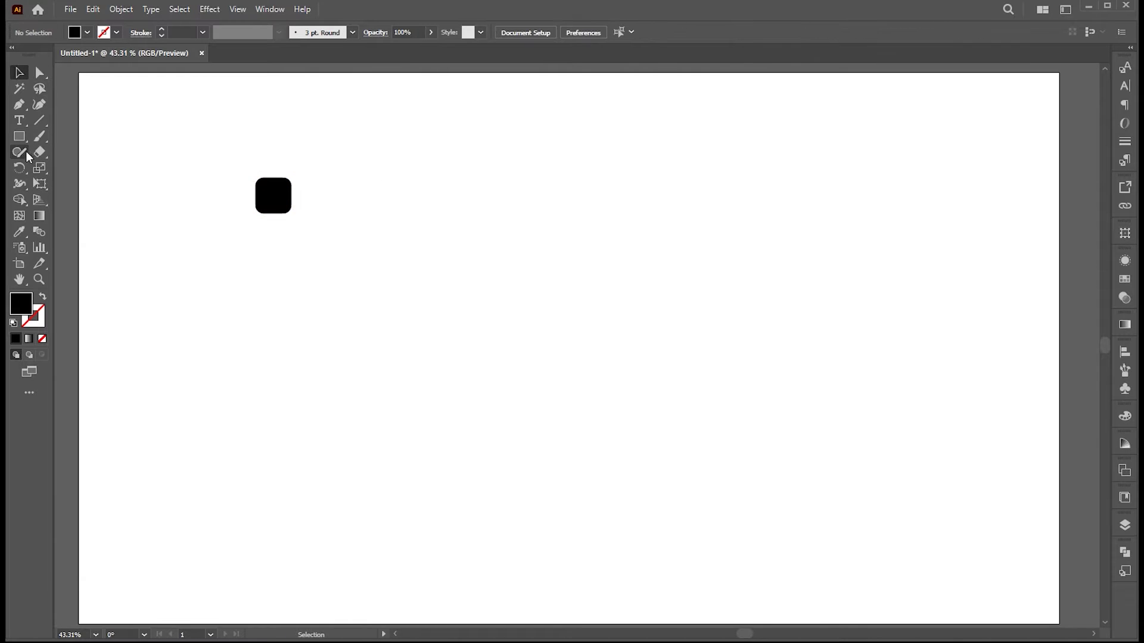
left_click_drag(19, 137, 75, 184)
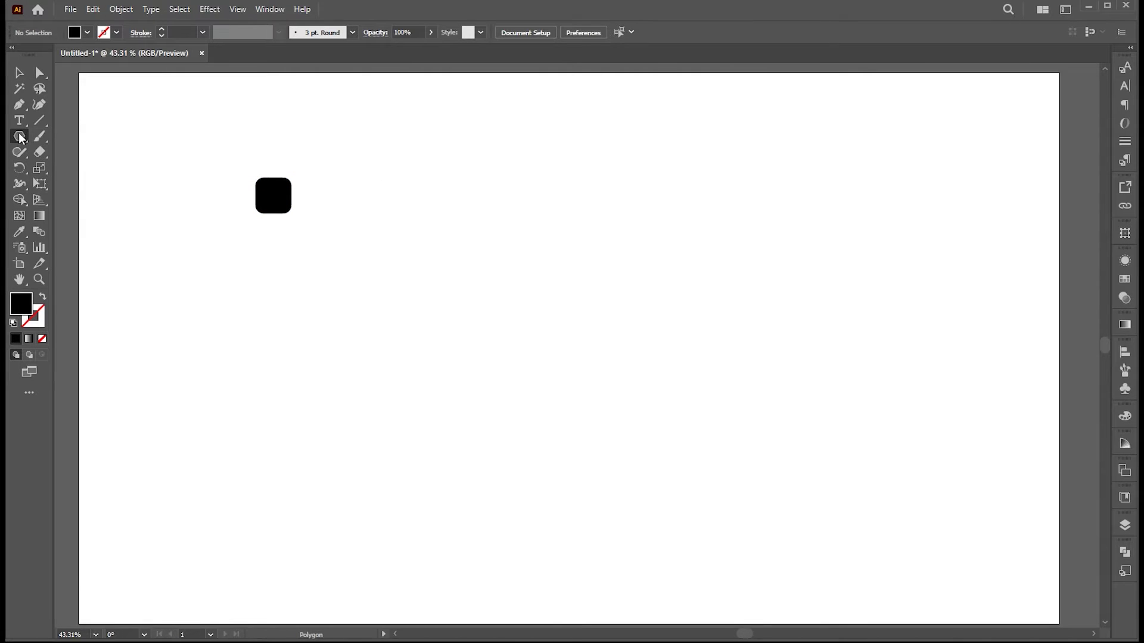
left_click_drag(20, 137, 75, 199)
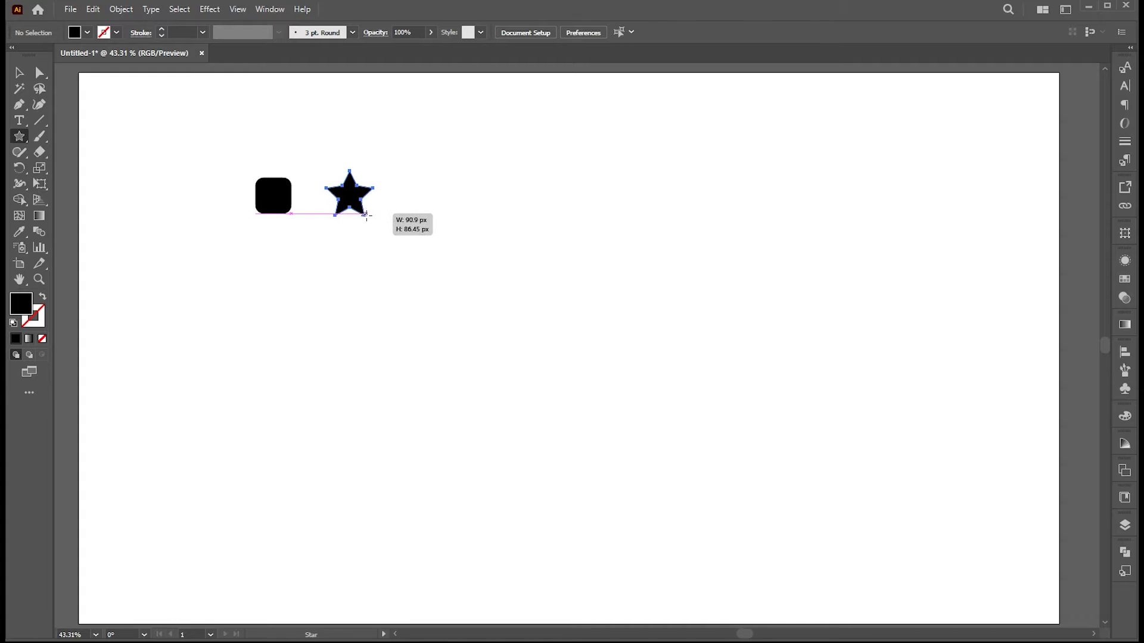
key("a")
mouse_move(324, 189)
left_mouse_down()
mouse_move(386, 213)
mouse_move(355, 183)
left_mouse_up()
left_click(408, 174)
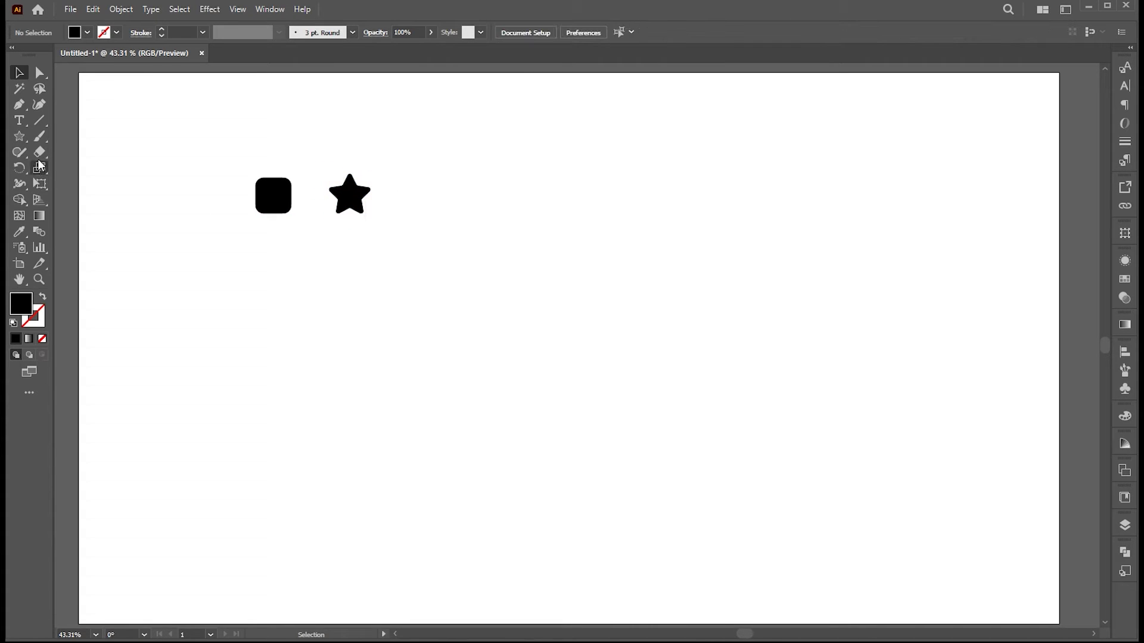
Step: Add a three-sided polygon triangle and move it beside the star
left_click_drag(19, 137, 83, 173)
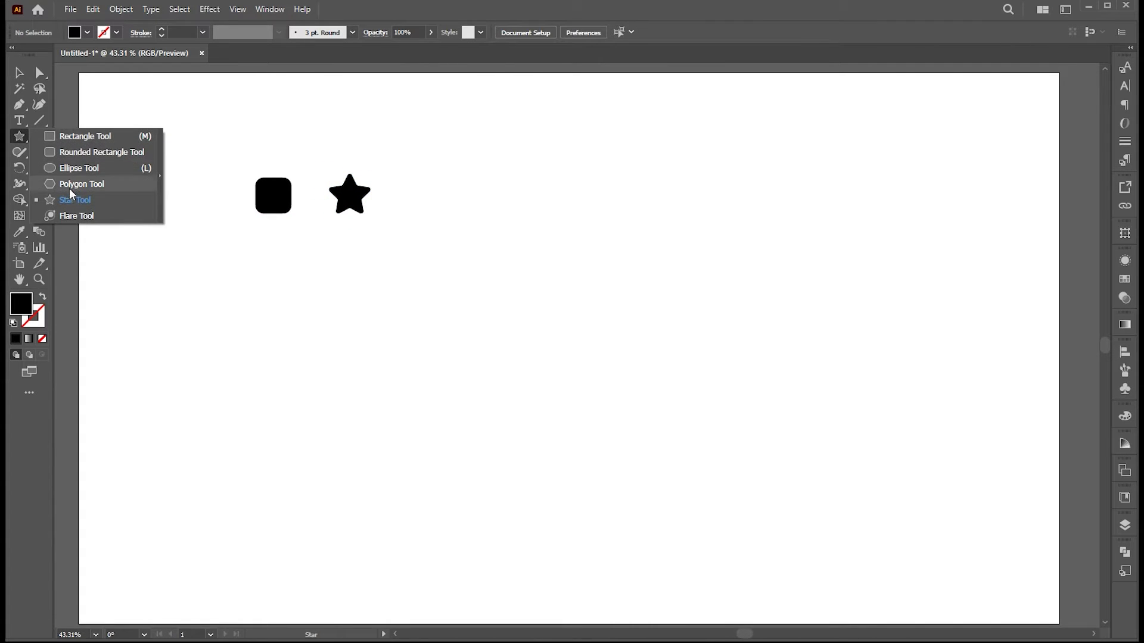
left_click_drag(82, 172, 77, 184)
left_click(525, 227)
type("3")
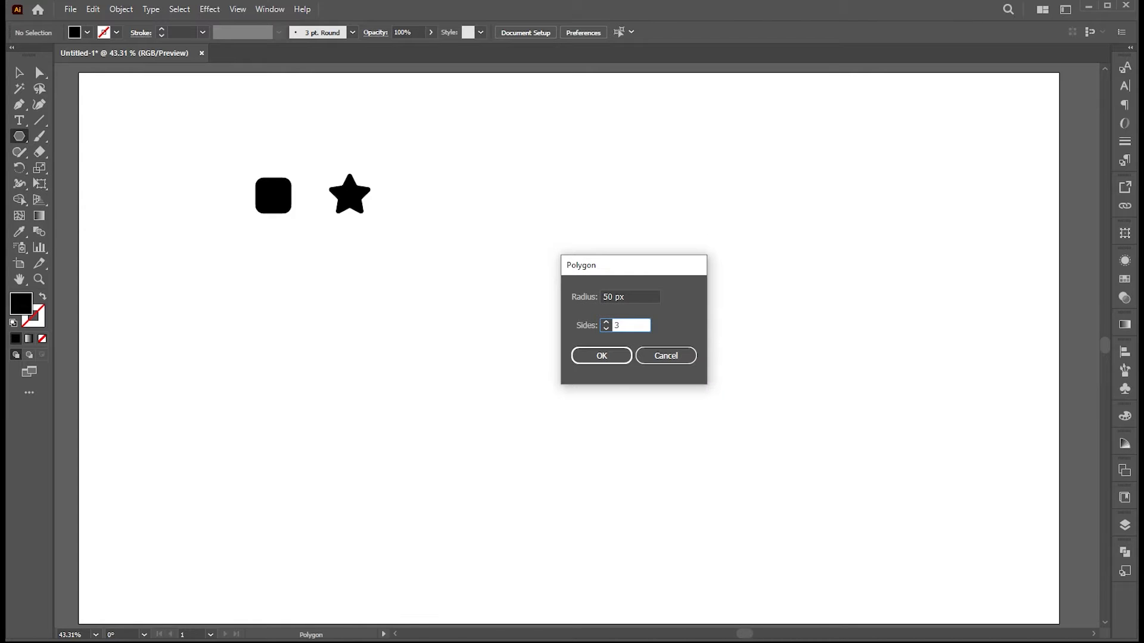
key("Return")
key("v")
mouse_move(524, 219)
left_mouse_down()
mouse_move(417, 211)
mouse_move(422, 190)
mouse_move(439, 212)
left_mouse_up()
key("a")
Step: Draw a circle to the right of the triangle
left_click(18, 136)
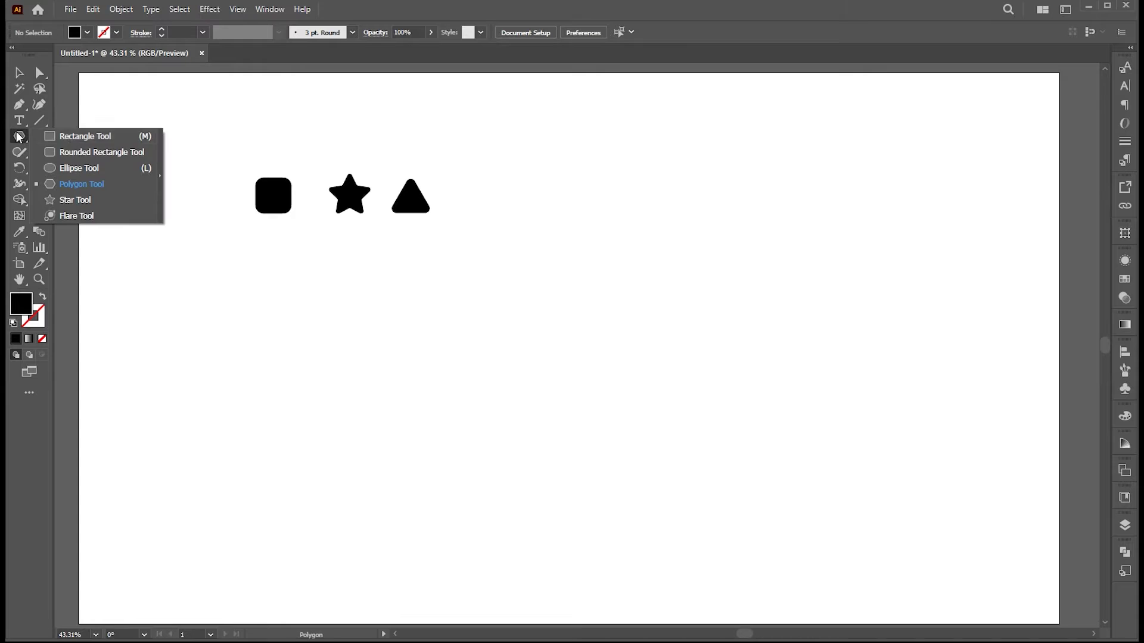
left_click(52, 168)
mouse_move(448, 181)
left_mouse_down()
mouse_move(489, 220)
mouse_move(471, 202)
left_mouse_up()
key("v")
Step: Space the four shapes evenly with Horizontal Distribute Center
left_click_drag(562, 169, 217, 238)
left_click(741, 32)
left_click(653, 258)
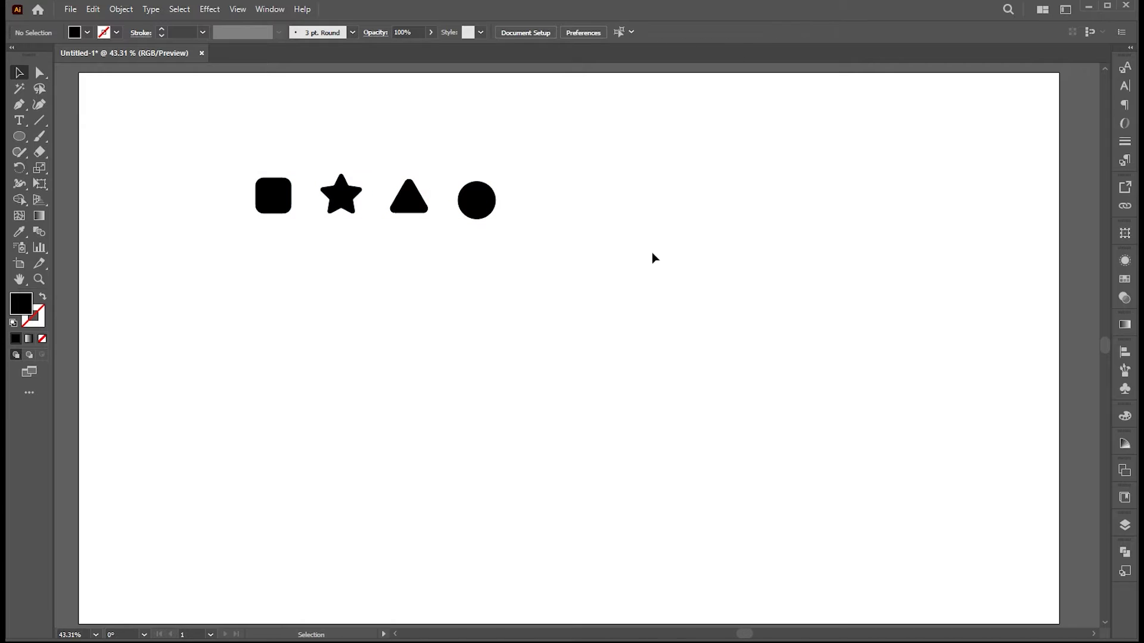
Step: Fill the star red and the triangle bright green
left_click(351, 208)
double_click(22, 305)
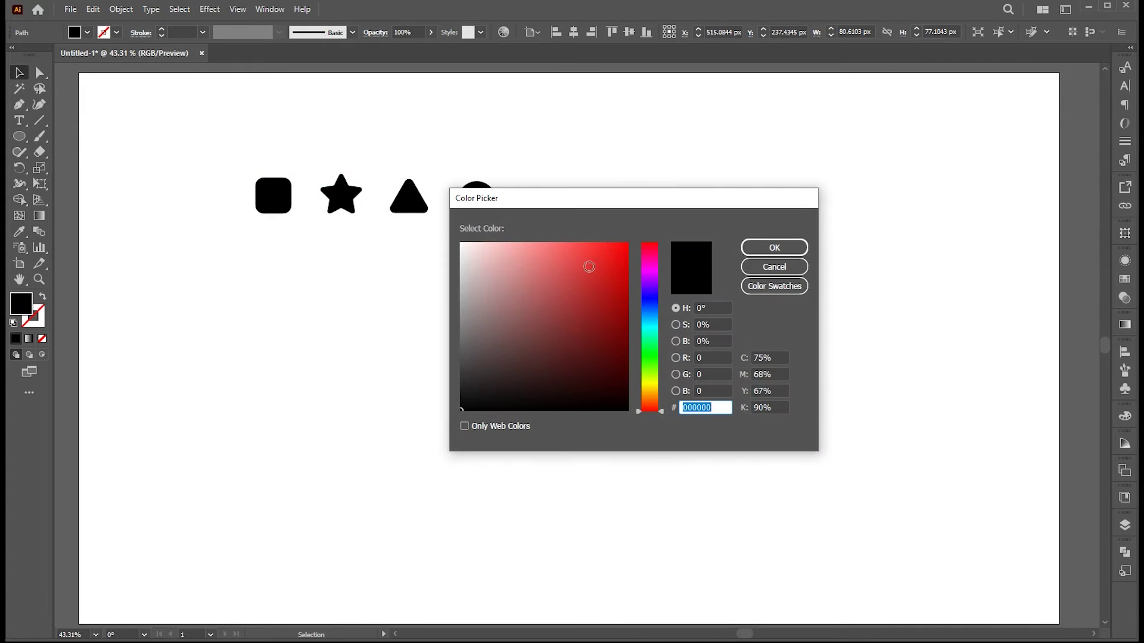
type("ff0000")
left_click(775, 248)
left_click(414, 208)
double_click(27, 311)
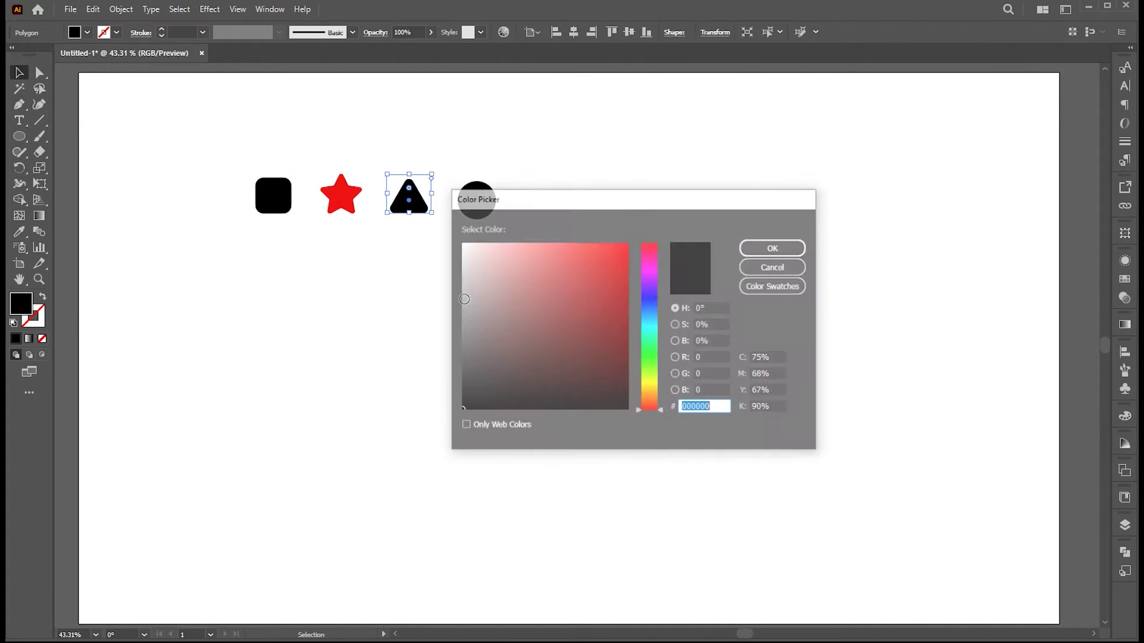
left_click(650, 358)
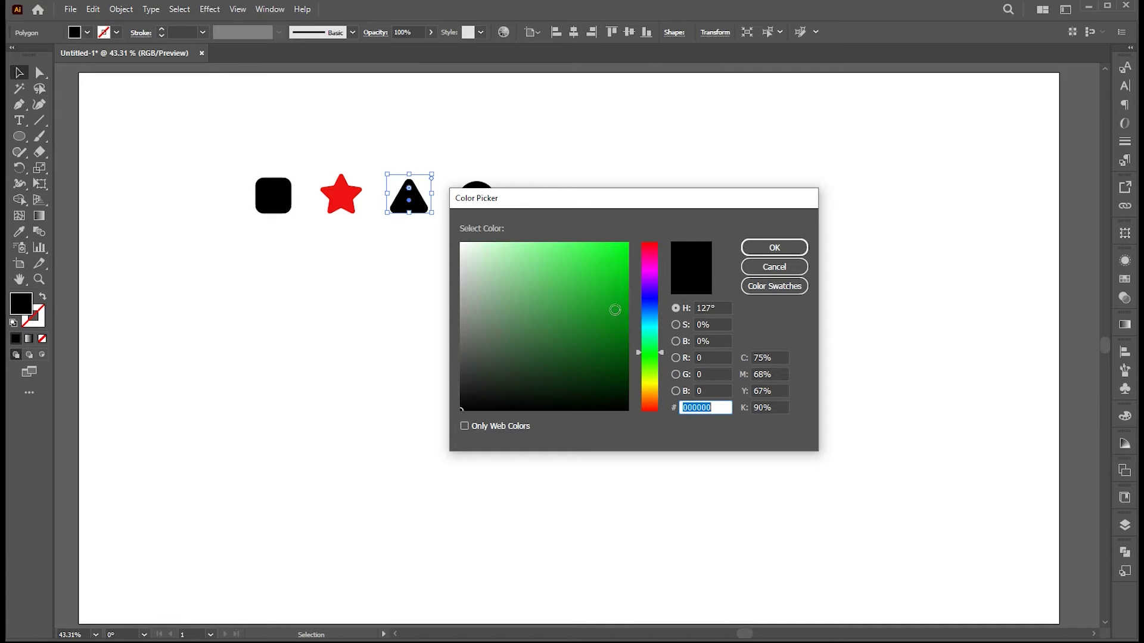
left_click(613, 307)
left_click(774, 248)
Step: Fill the circle bright orange
double_click(483, 198)
double_click(492, 276)
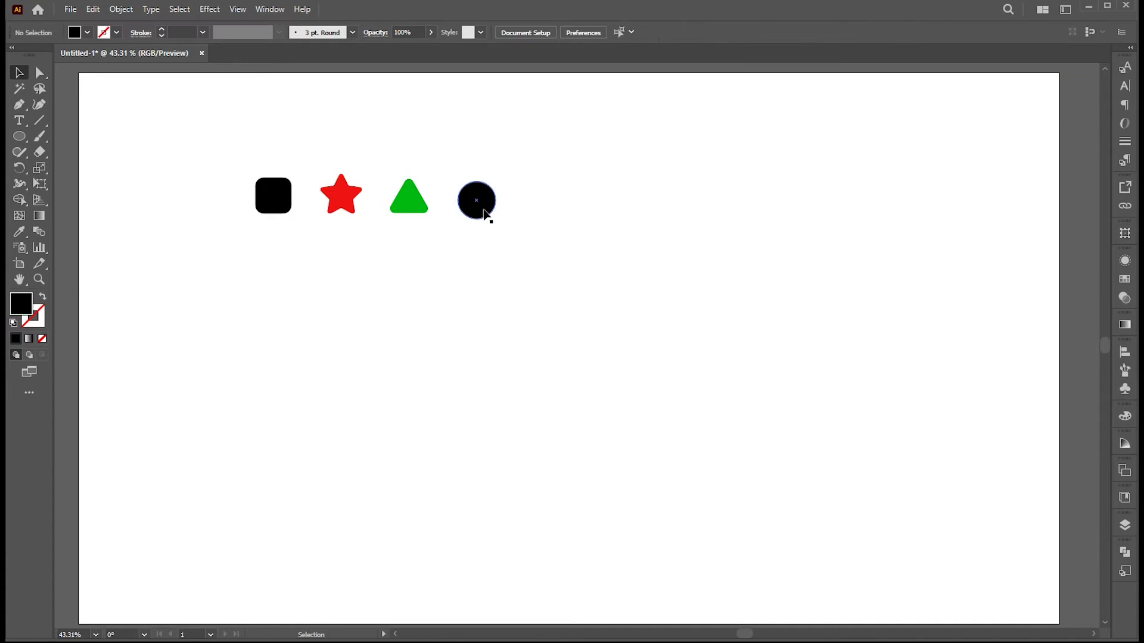
left_click(479, 206)
double_click(30, 312)
left_click(652, 393)
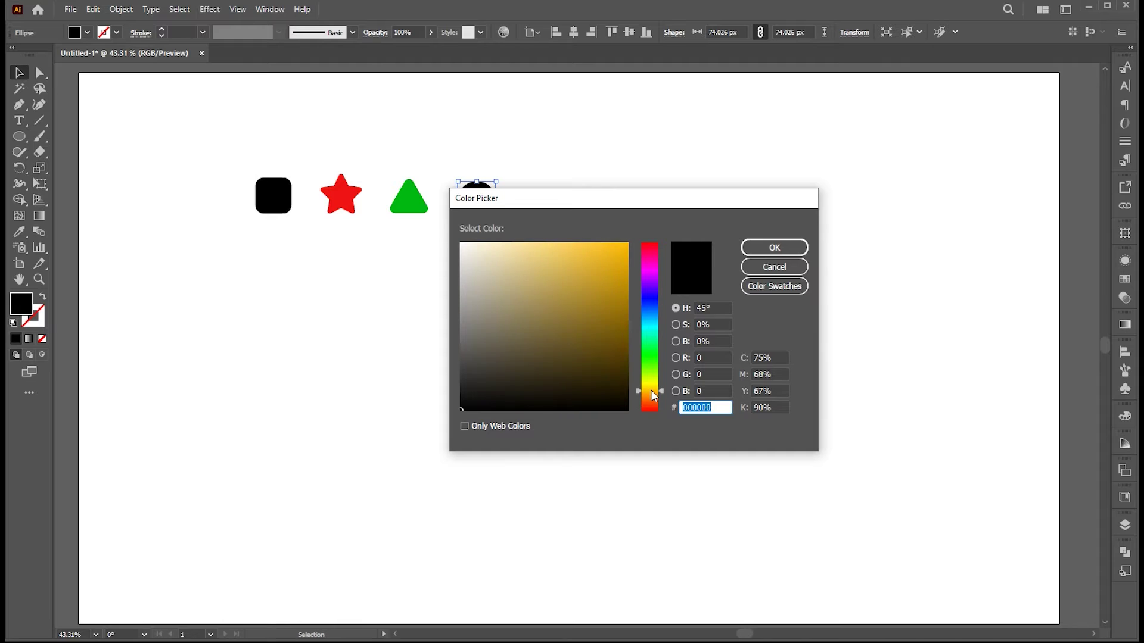
left_click(626, 245)
left_click(774, 247)
left_click(304, 227)
Step: Fill the rounded square medium grey
left_click(273, 196)
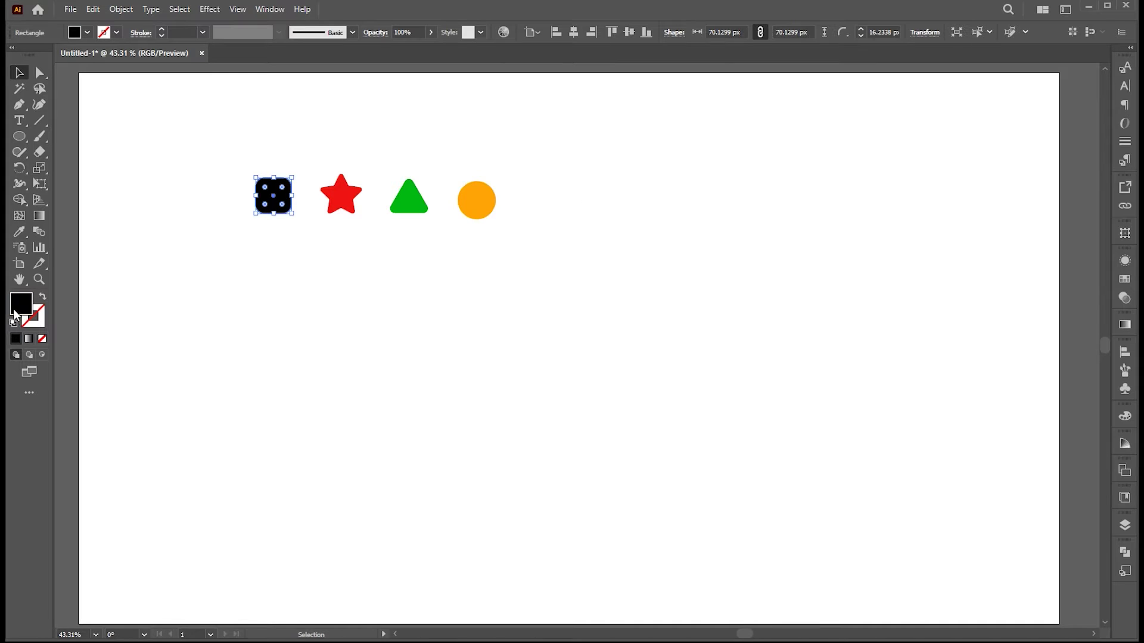
double_click(19, 307)
left_click(461, 324)
left_click(775, 248)
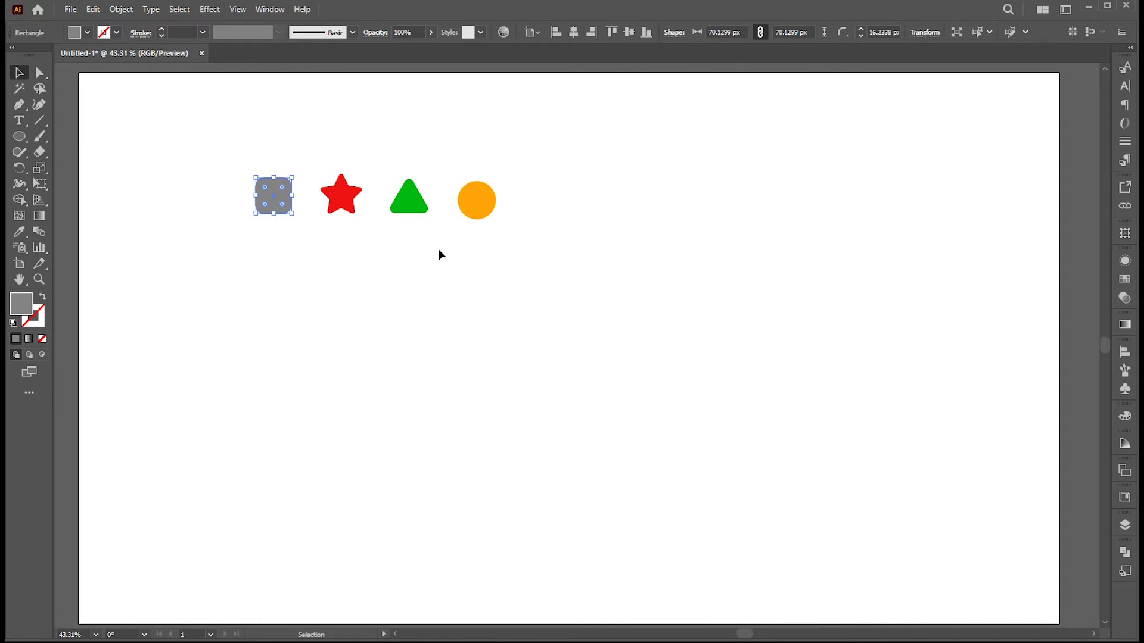
left_click(439, 252)
Step: Add a star copy right of the circle with a thick grey outline and no fill
left_click_drag(349, 211, 550, 211)
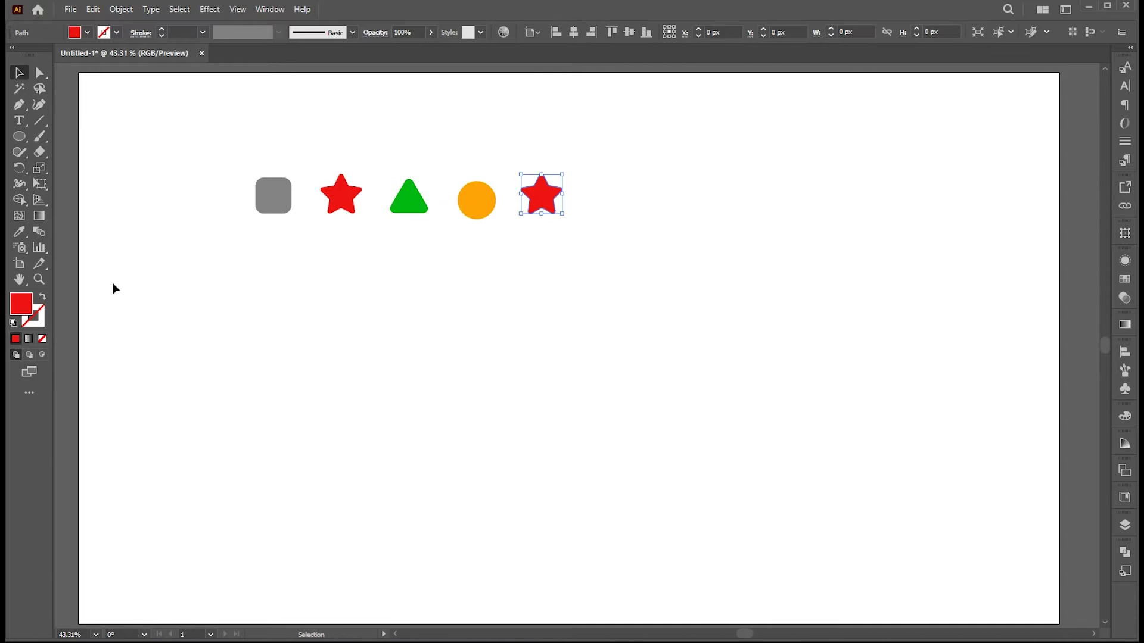
key("shift+x")
key("i")
left_click(275, 194)
key("v")
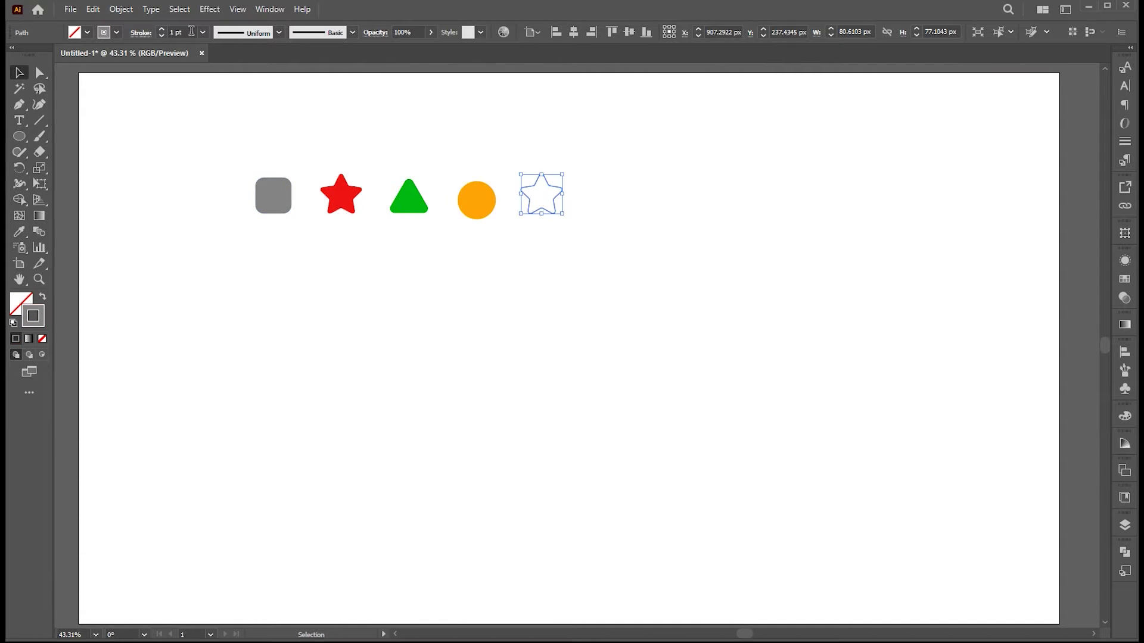
left_click(513, 276)
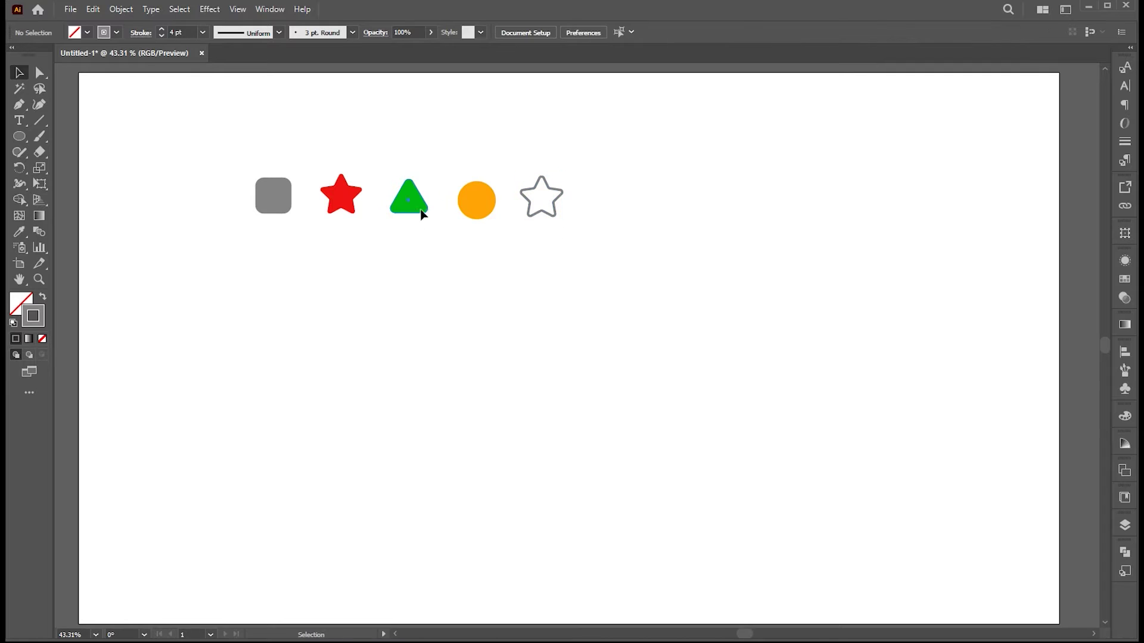
Step: Copy the triangle beside the star copy and give it the star copy's outline style
left_click_drag(421, 215, 615, 236)
key("i")
left_click(556, 183)
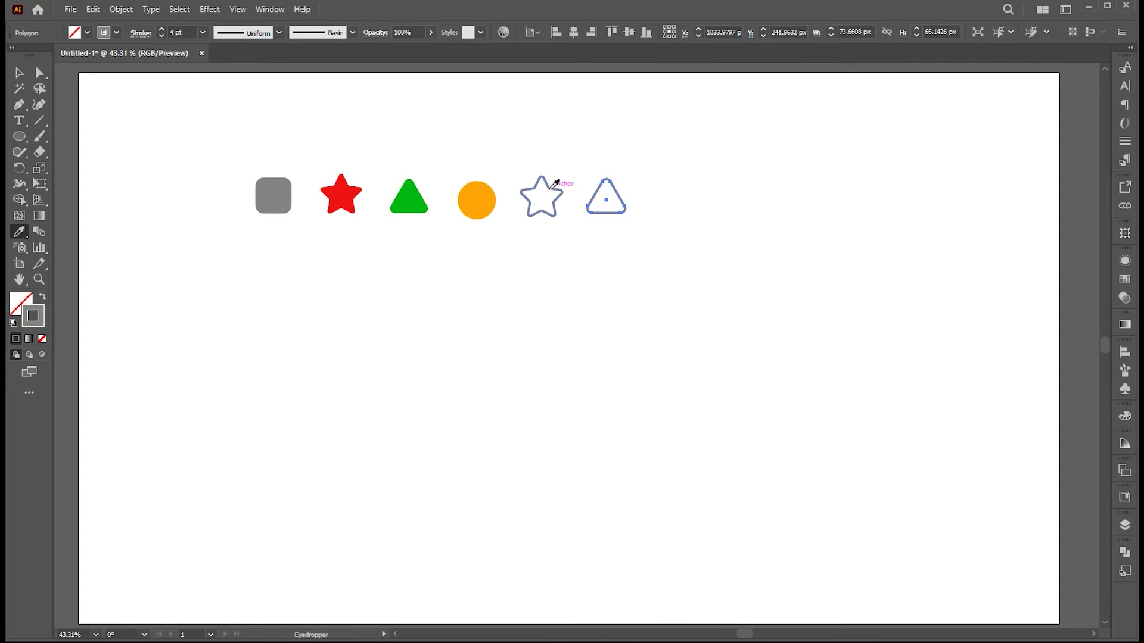
Step: Outline the triangle copy in green and group all six shapes
left_click(421, 192)
key("v")
left_click(437, 212)
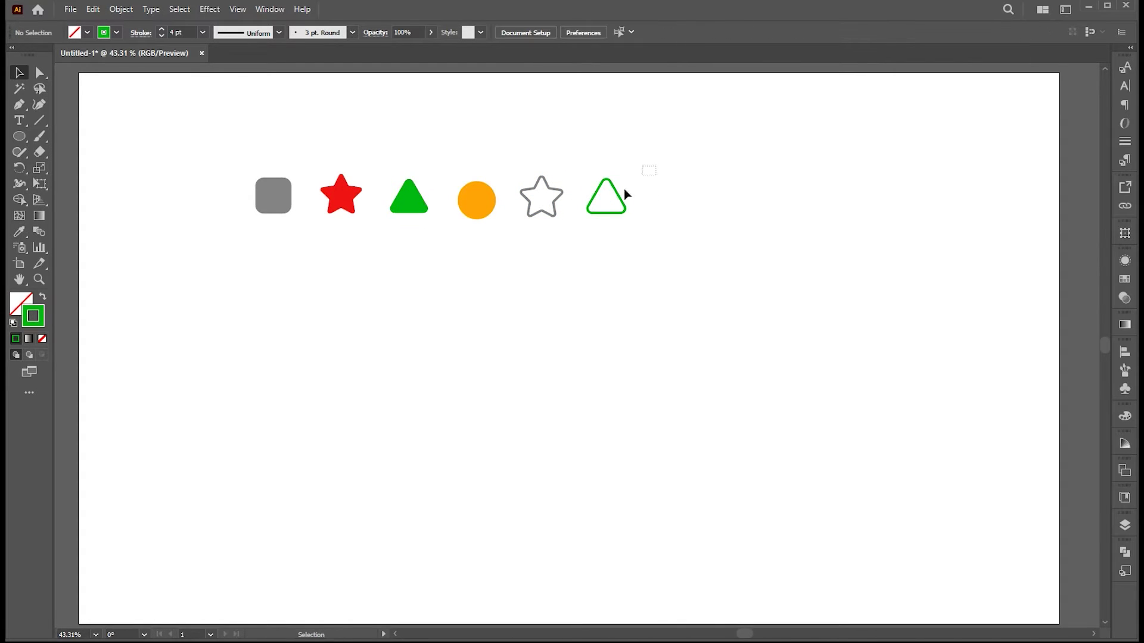
left_click_drag(630, 172, 519, 218)
left_click_drag(669, 171, 217, 259)
key("ctrl+g")
Step: Shrink the shape row, move it up-left, and regroup the six shapes
left_click_drag(626, 176, 586, 186)
left_click_drag(462, 200, 410, 187)
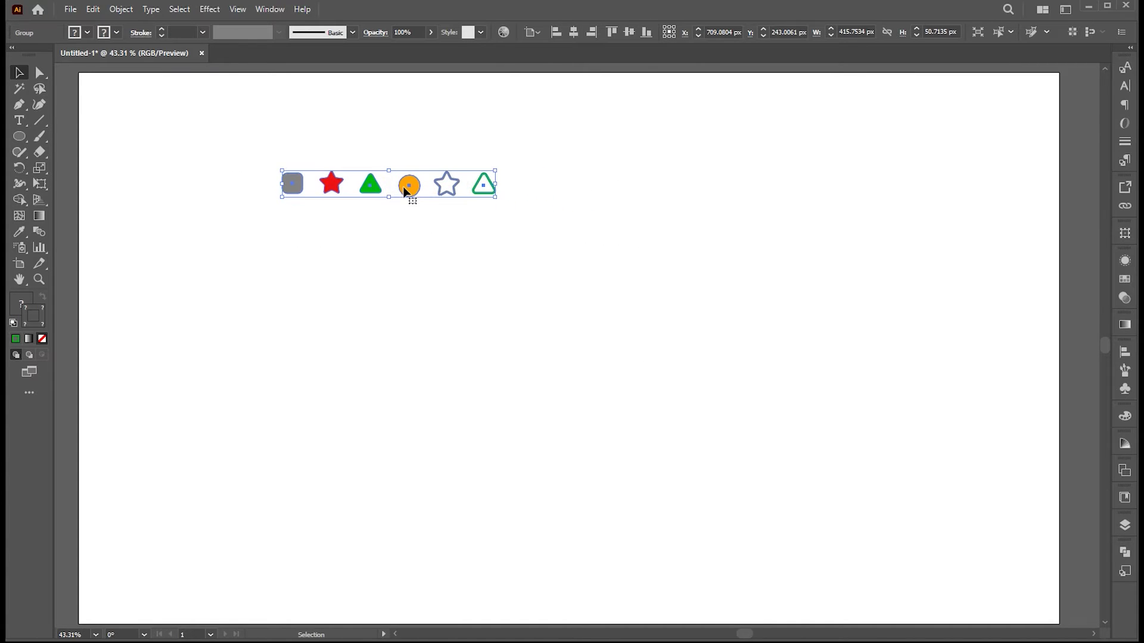
key("ctrl+shift+g")
left_click(617, 196)
left_click_drag(586, 160, 253, 232)
right_click(372, 190)
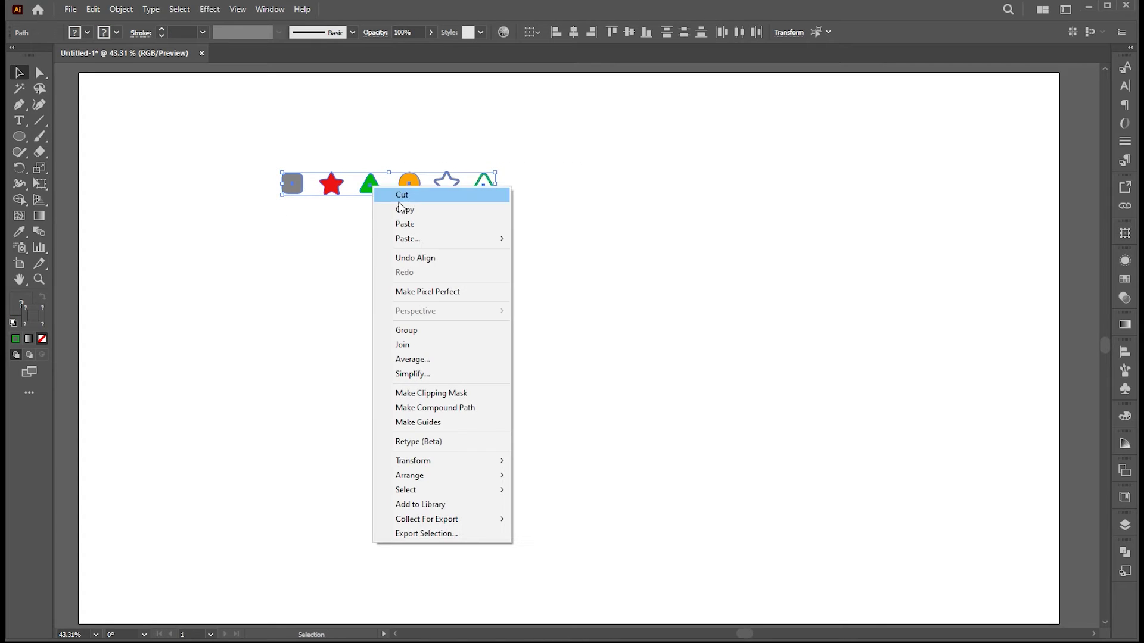
left_click(416, 327)
left_click(563, 350)
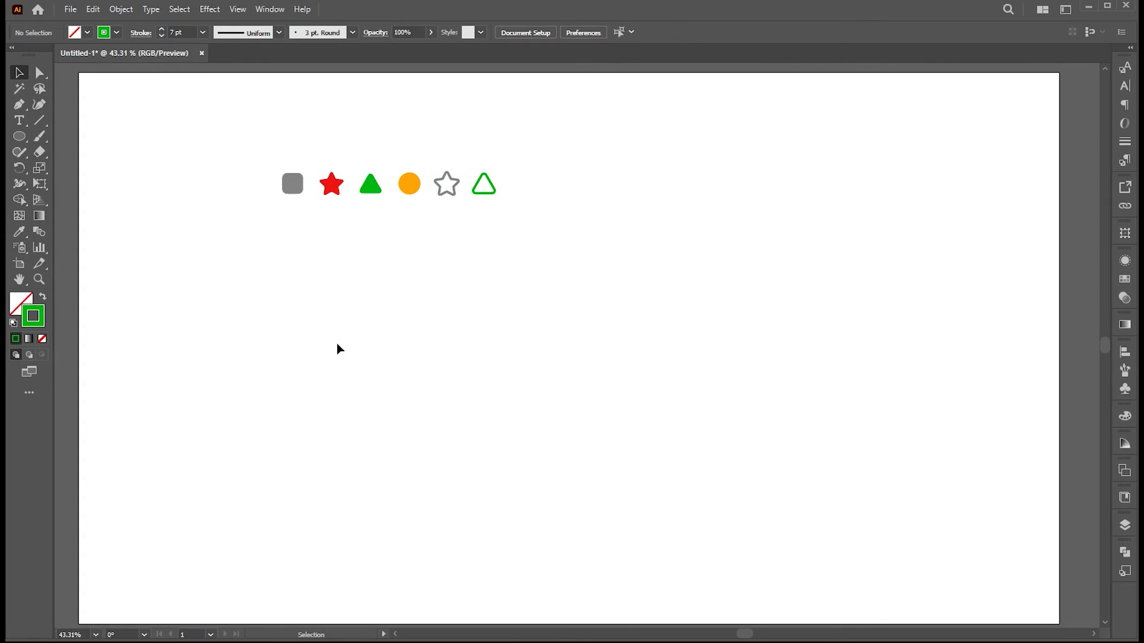
key("t")
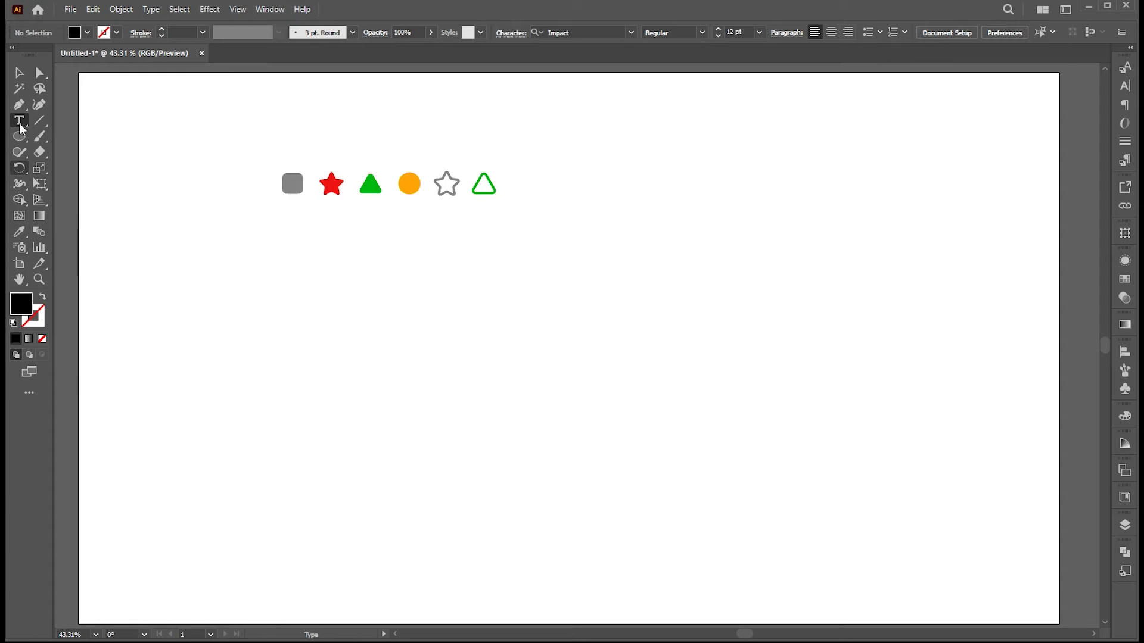
Step: Create a large Impact letter 'M' and convert it to outlines
left_click(362, 386)
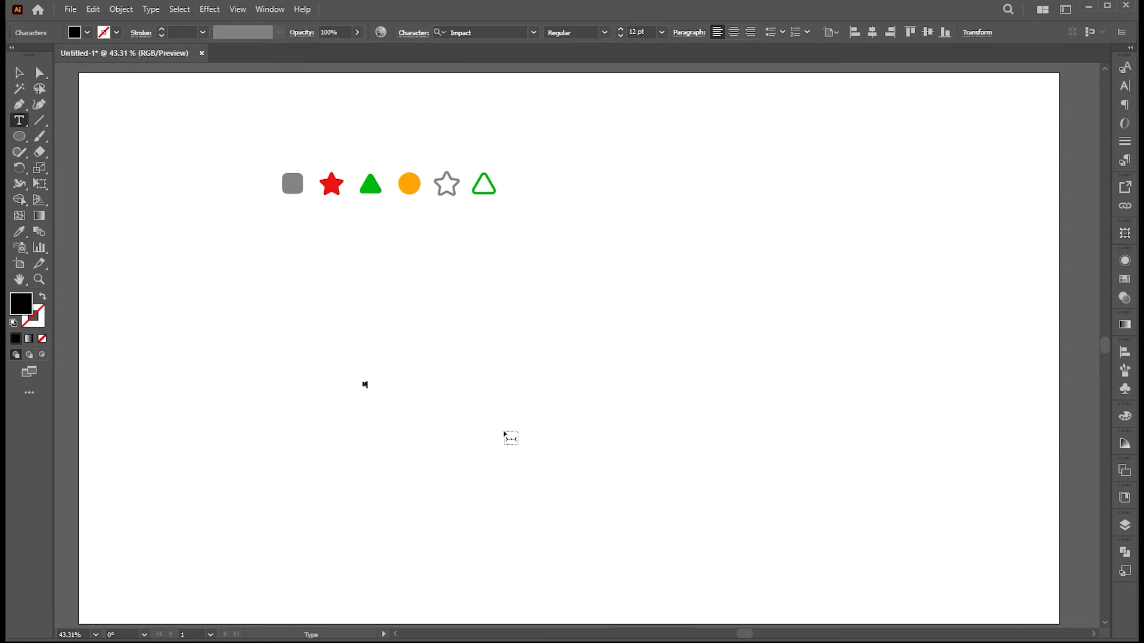
key("Escape")
mouse_move(365, 385)
left_mouse_down()
mouse_move(544, 556)
mouse_move(441, 384)
left_mouse_up()
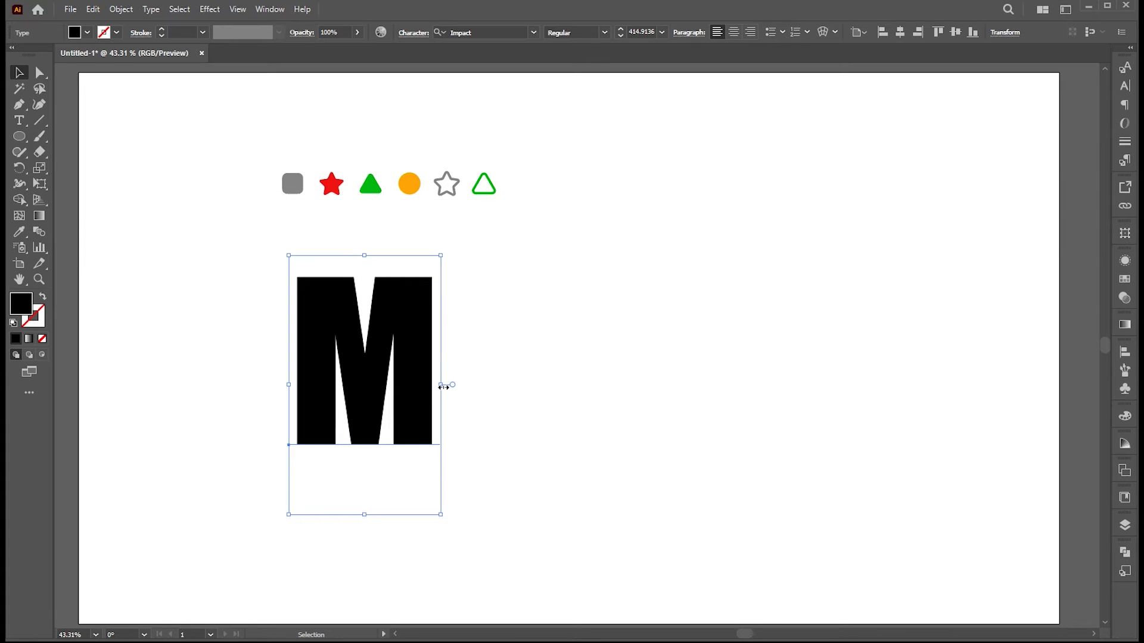
left_click_drag(441, 387, 458, 384)
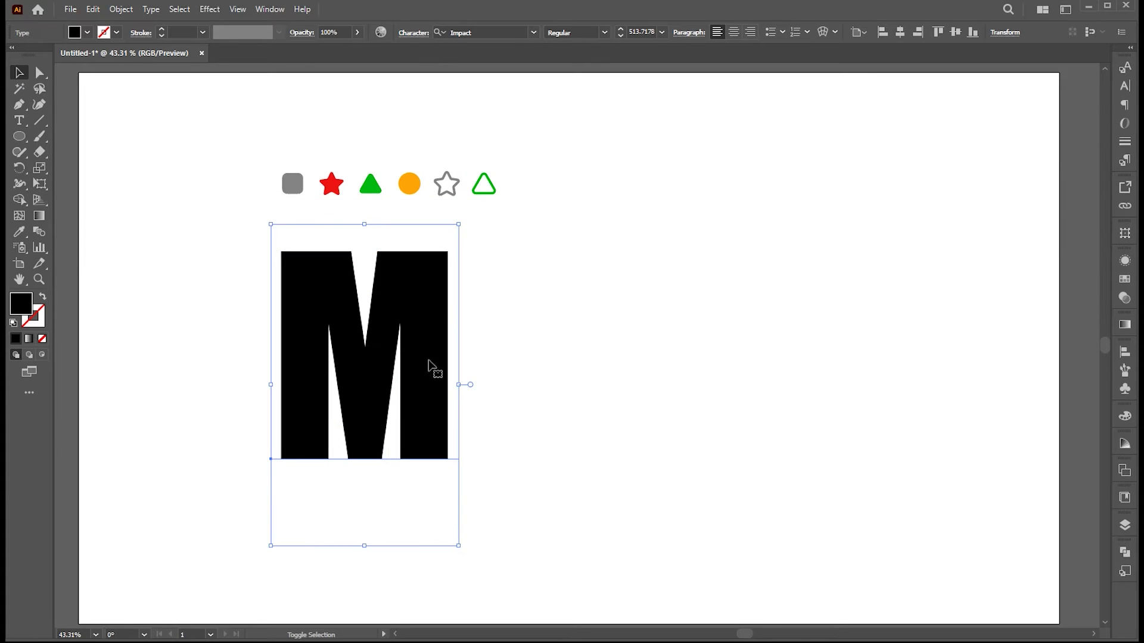
right_click(429, 367)
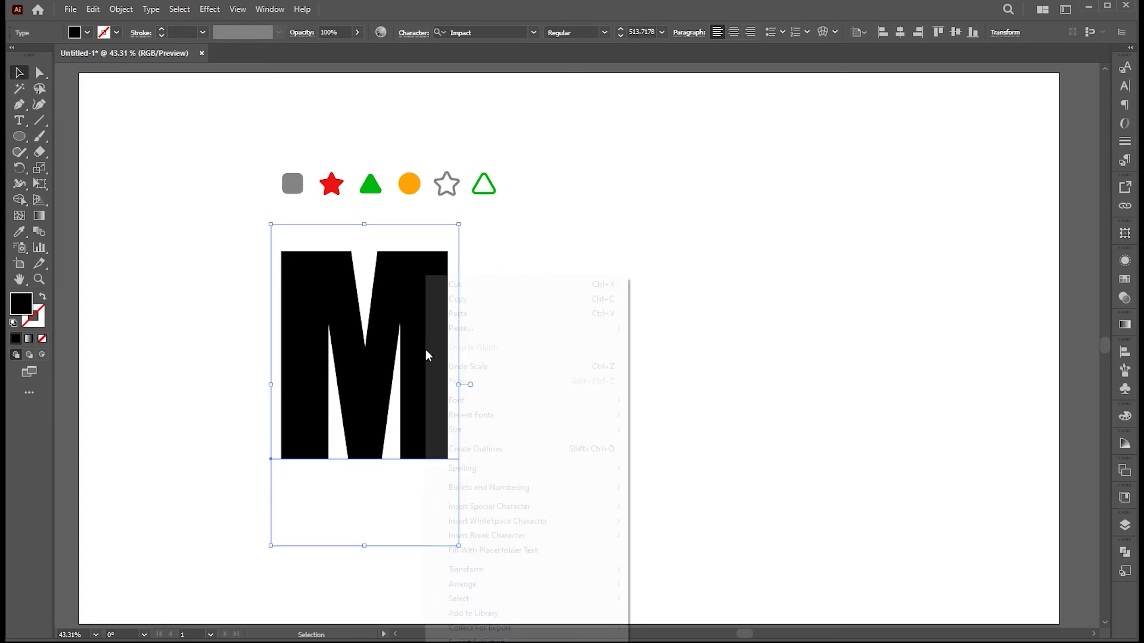
left_click(480, 448)
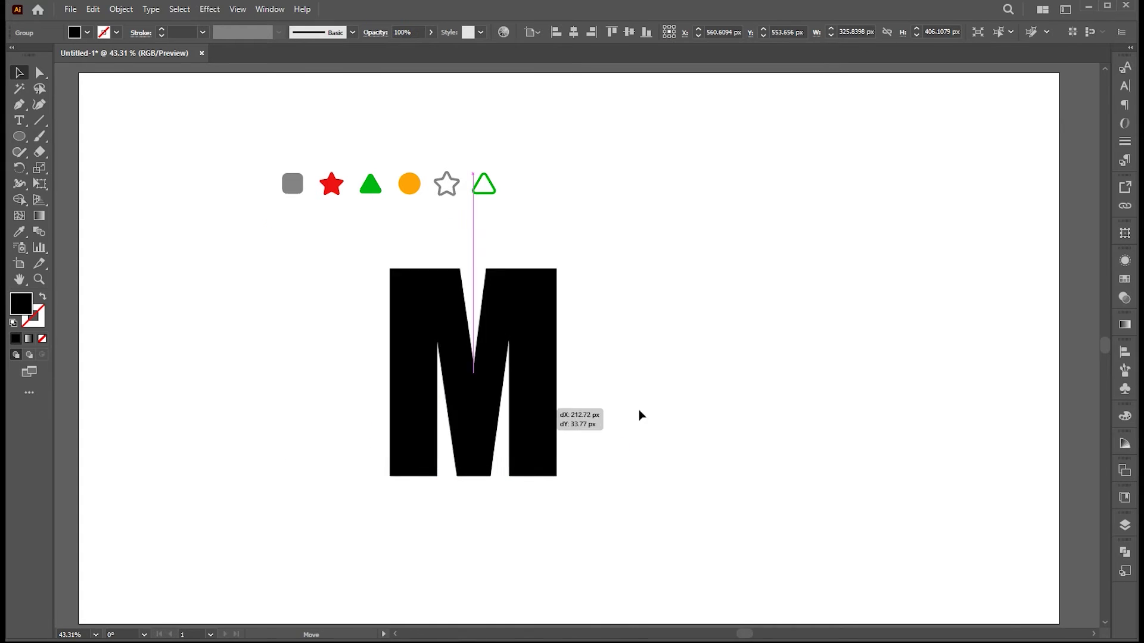
Step: Enlarge the M on the right, ungroup it, and move the shape row beside it
mouse_move(445, 411)
left_mouse_down()
mouse_move(789, 366)
mouse_move(873, 331)
left_mouse_up()
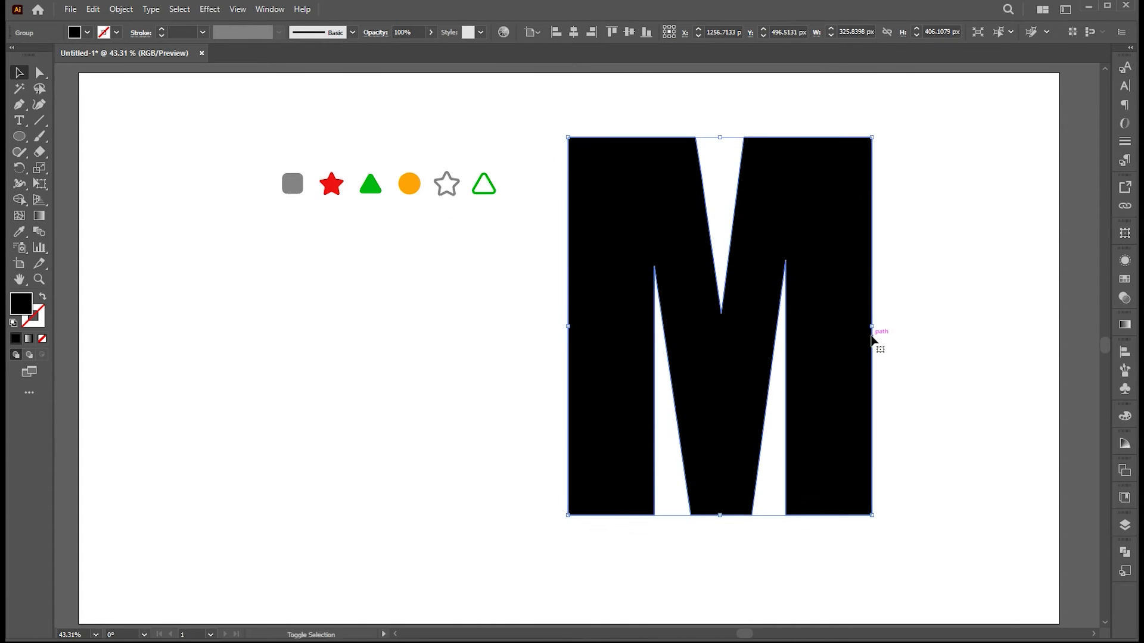
right_click(630, 195)
left_click(665, 370)
left_click(520, 220)
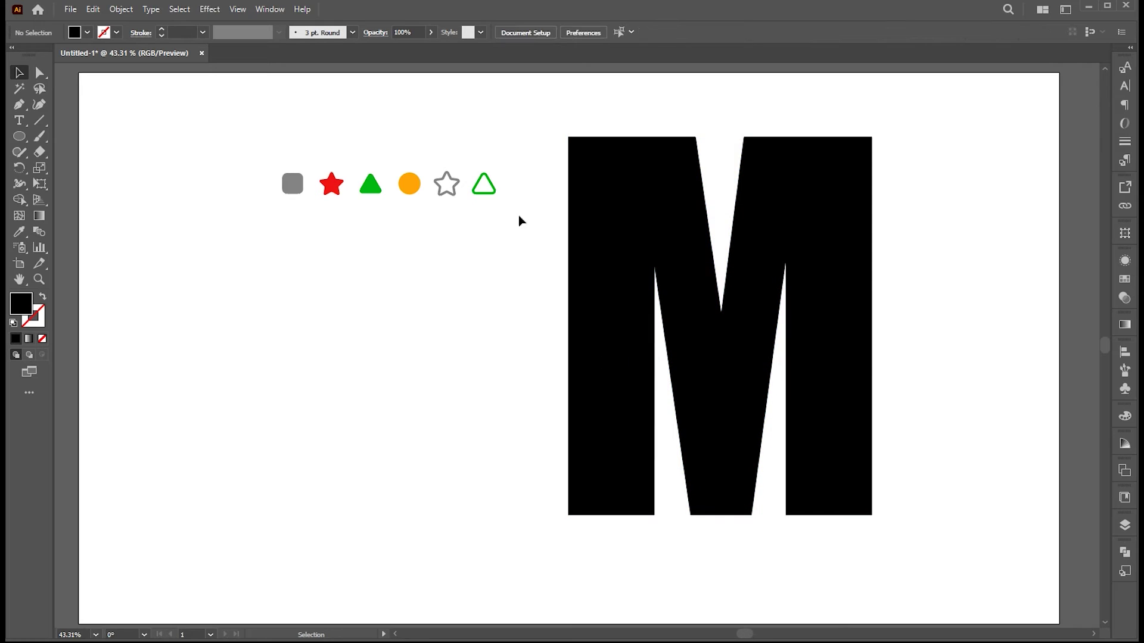
left_click_drag(499, 195, 506, 325)
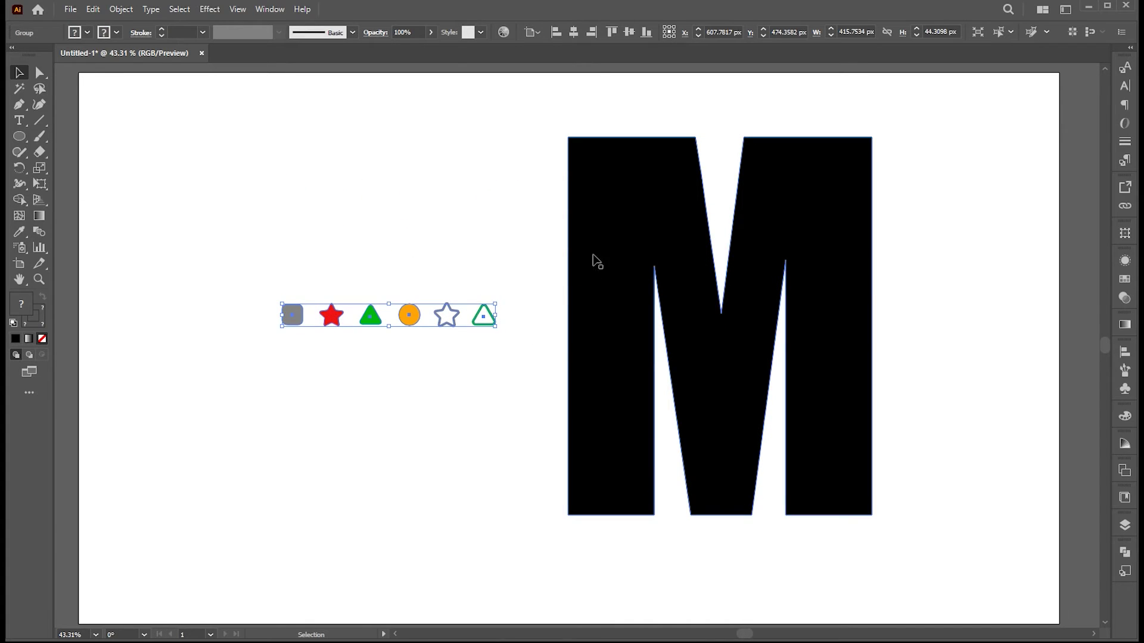
Step: Bring the M to the front and select it with the shape row
right_click(608, 240)
mouse_move(644, 460)
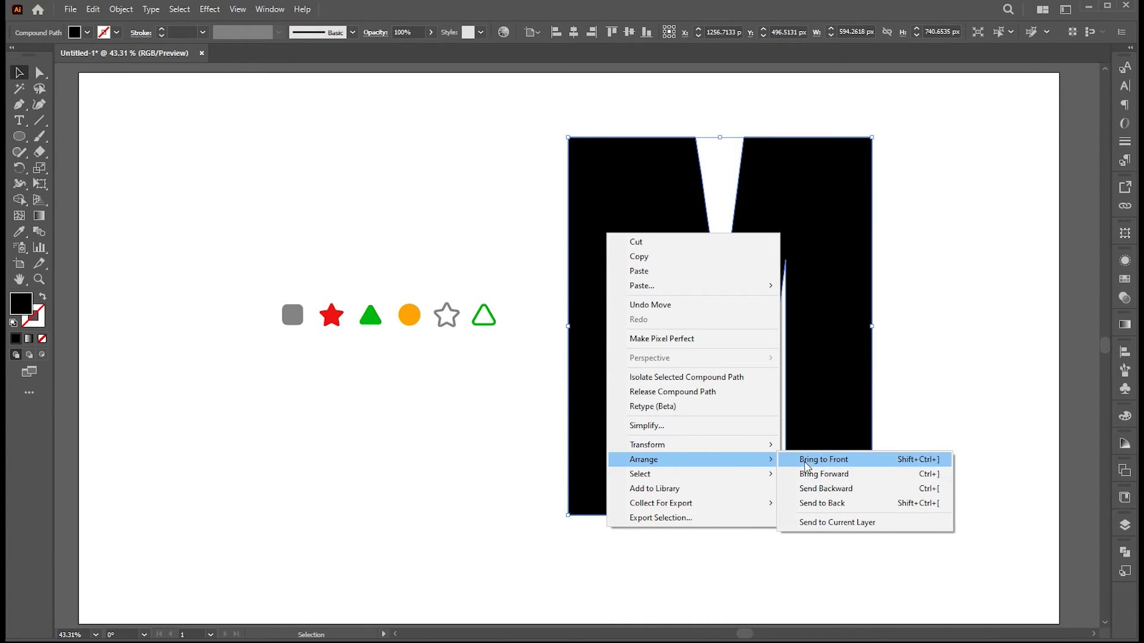
left_click(807, 460)
left_click(335, 266)
left_click_drag(263, 215, 615, 374)
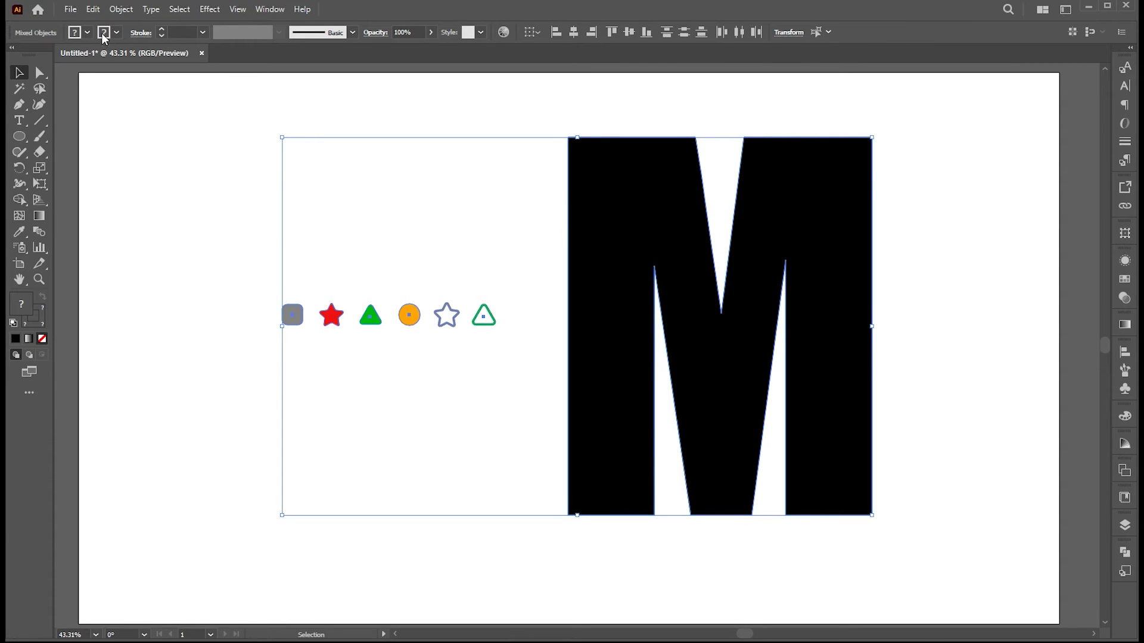
Step: Run Fillinger on the M with Min distance set to 4
left_click(70, 9)
mouse_move(95, 346)
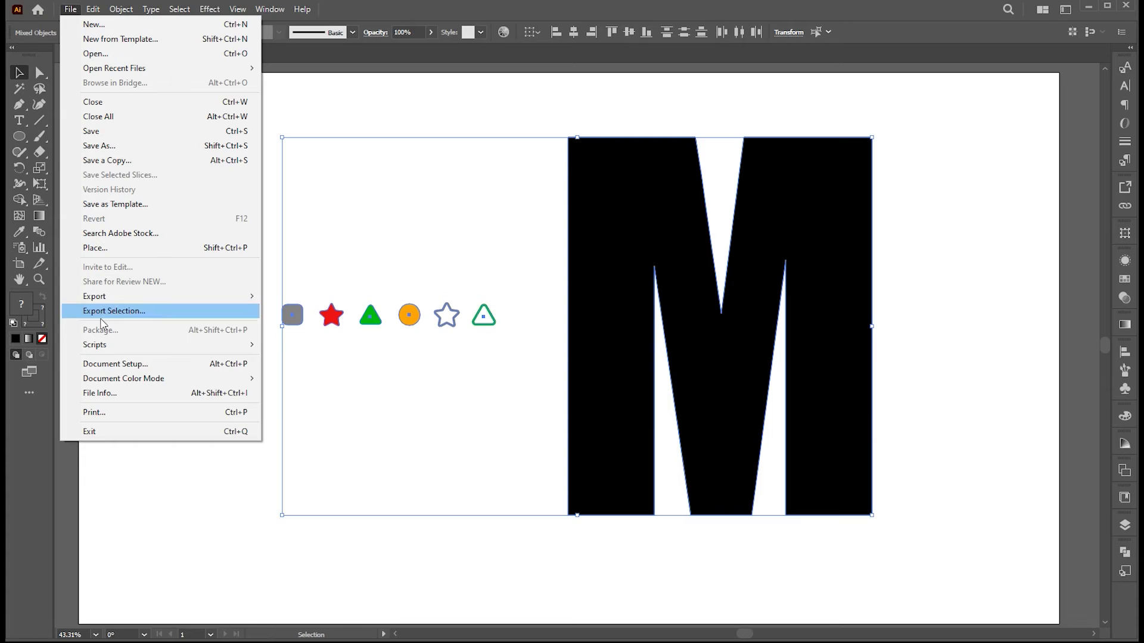
left_click(293, 346)
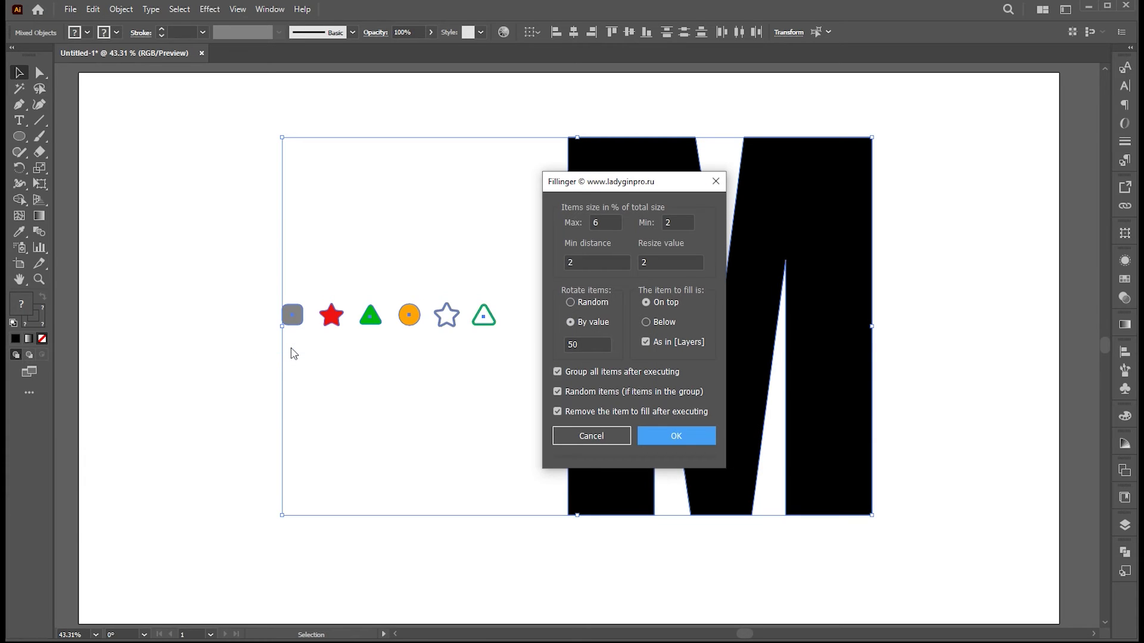
left_click(673, 221)
left_click(581, 264)
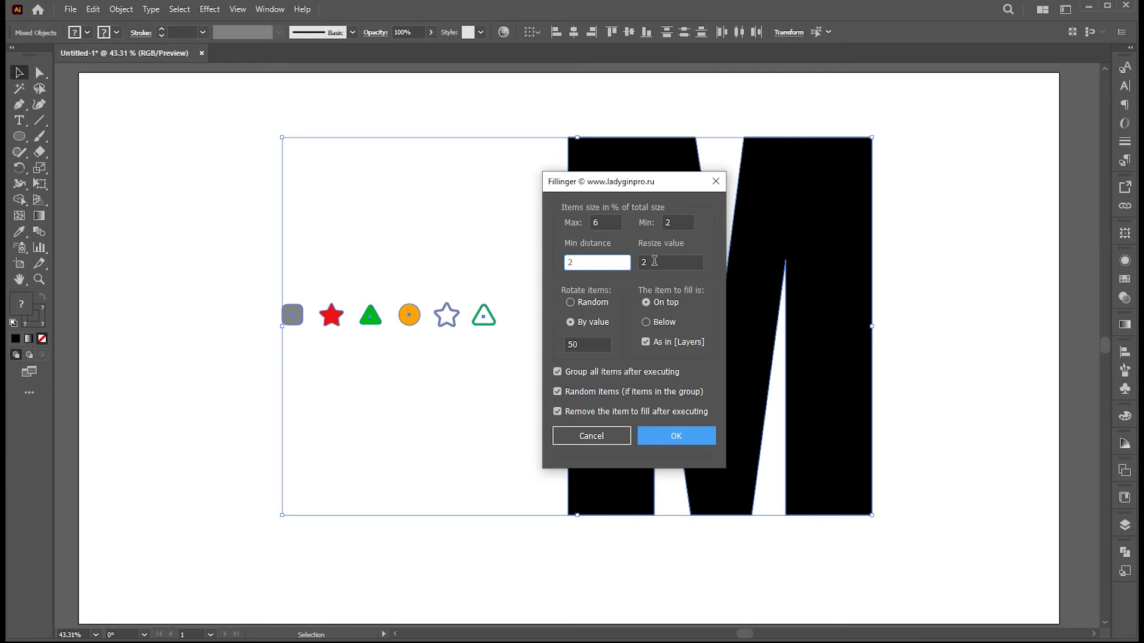
left_click(655, 261)
double_click(581, 261)
type("4")
left_click(584, 343)
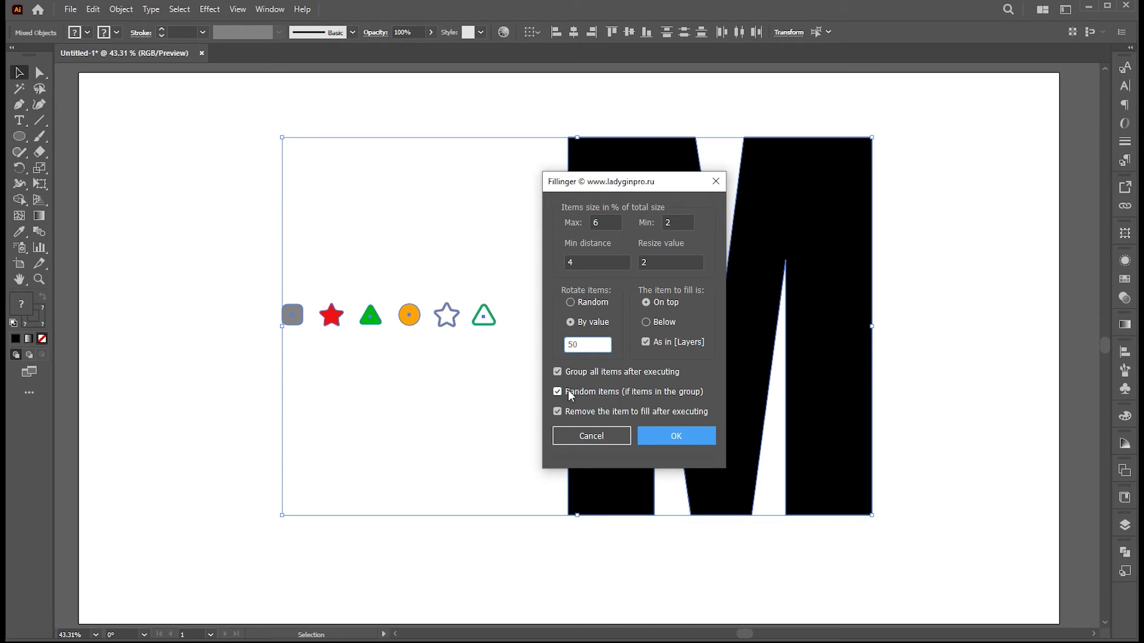
left_click(676, 435)
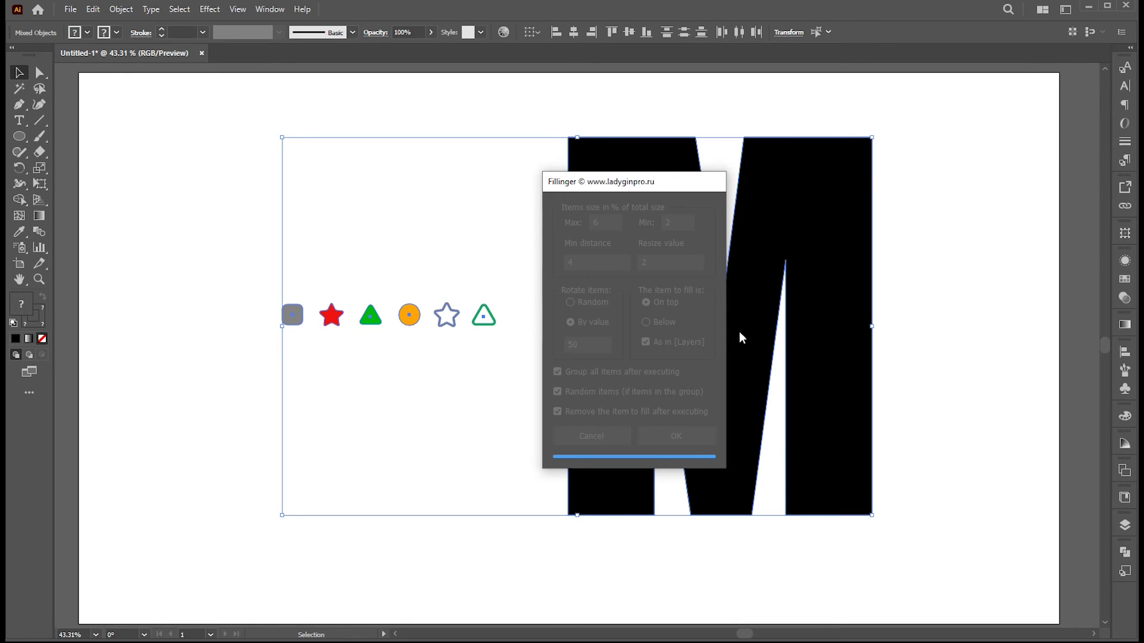
left_click(909, 283)
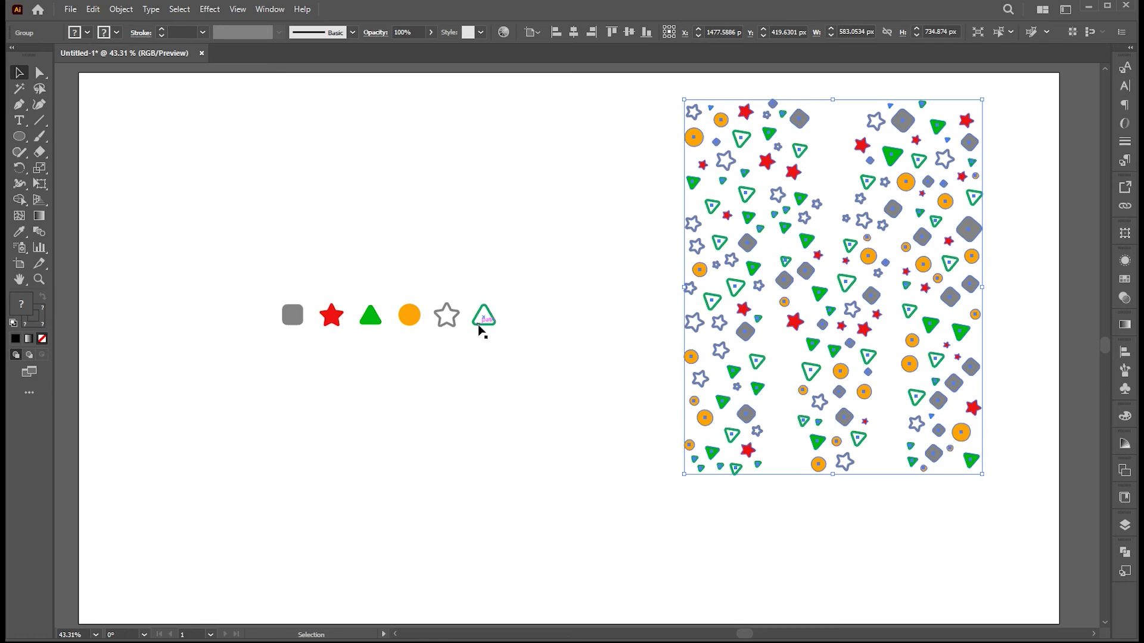
Step: Move the shape row up-left and draw a large black circle below it
left_click_drag(481, 331, 463, 222)
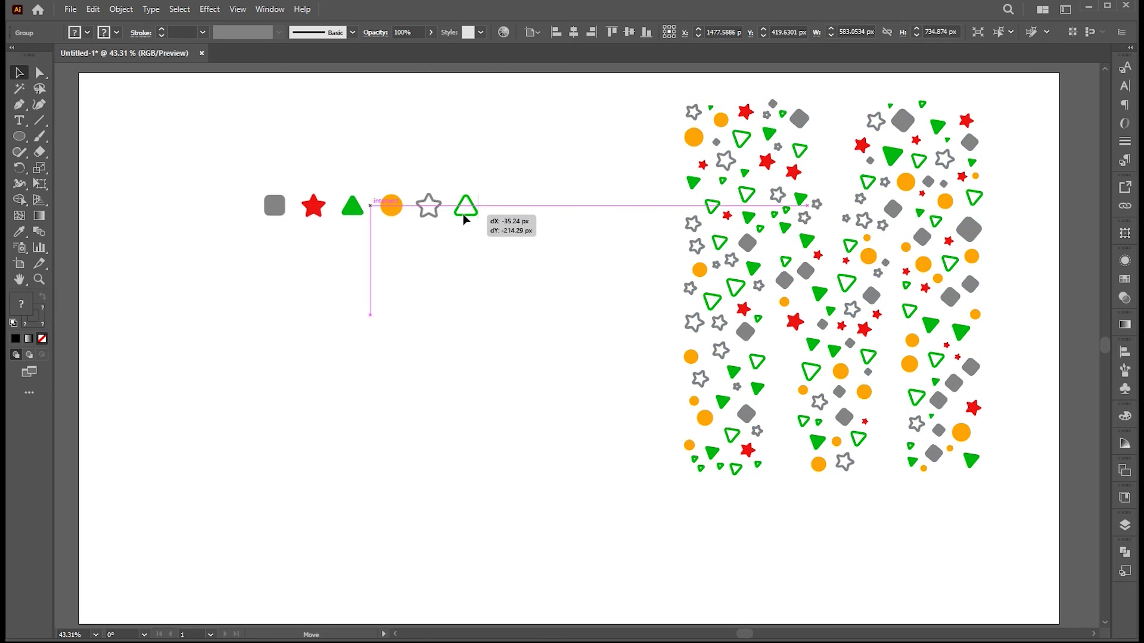
left_click(462, 325)
key("l")
left_click_drag(301, 310, 498, 531)
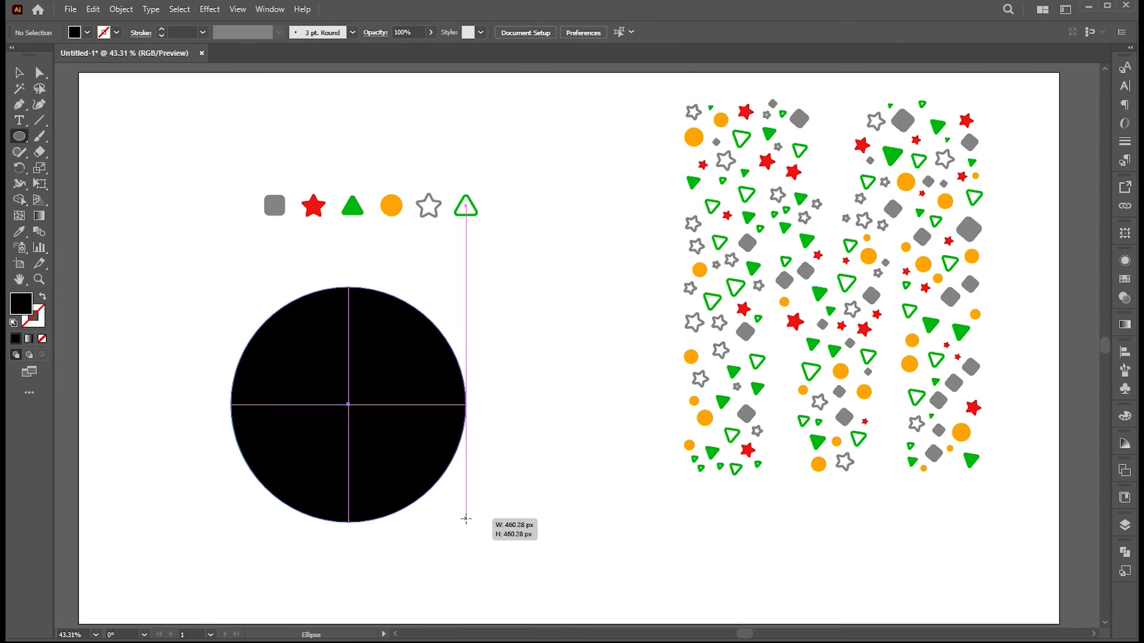
left_click_drag(498, 529, 512, 567)
key("v")
Step: Fill the circle with the mini shapes using Fillinger
left_click_drag(501, 120, 271, 383)
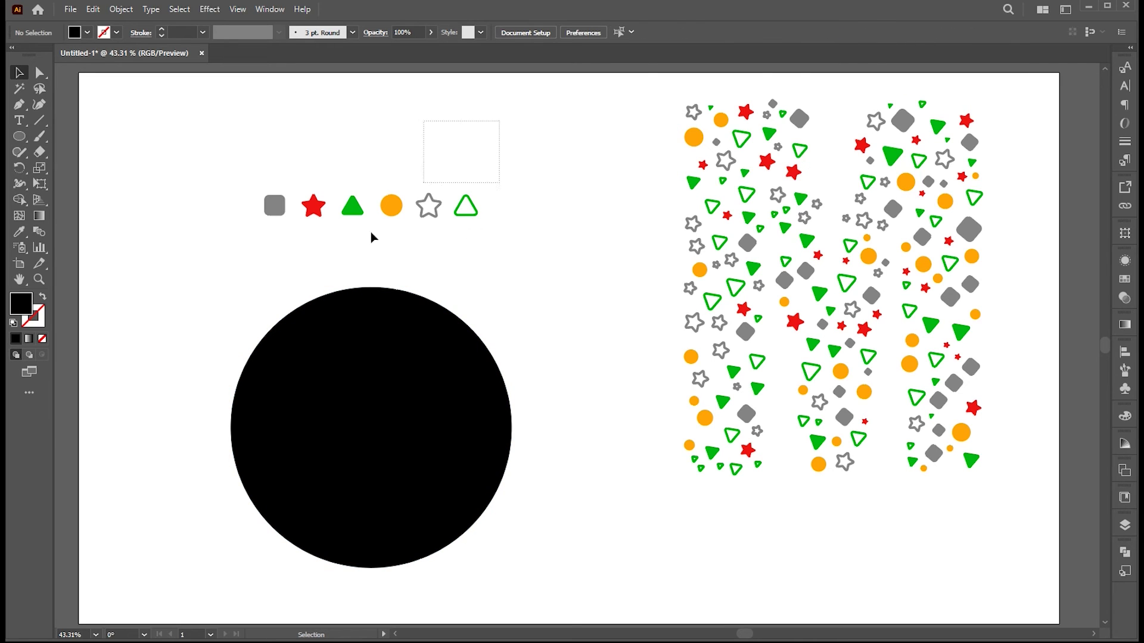
left_click(71, 10)
mouse_move(95, 344)
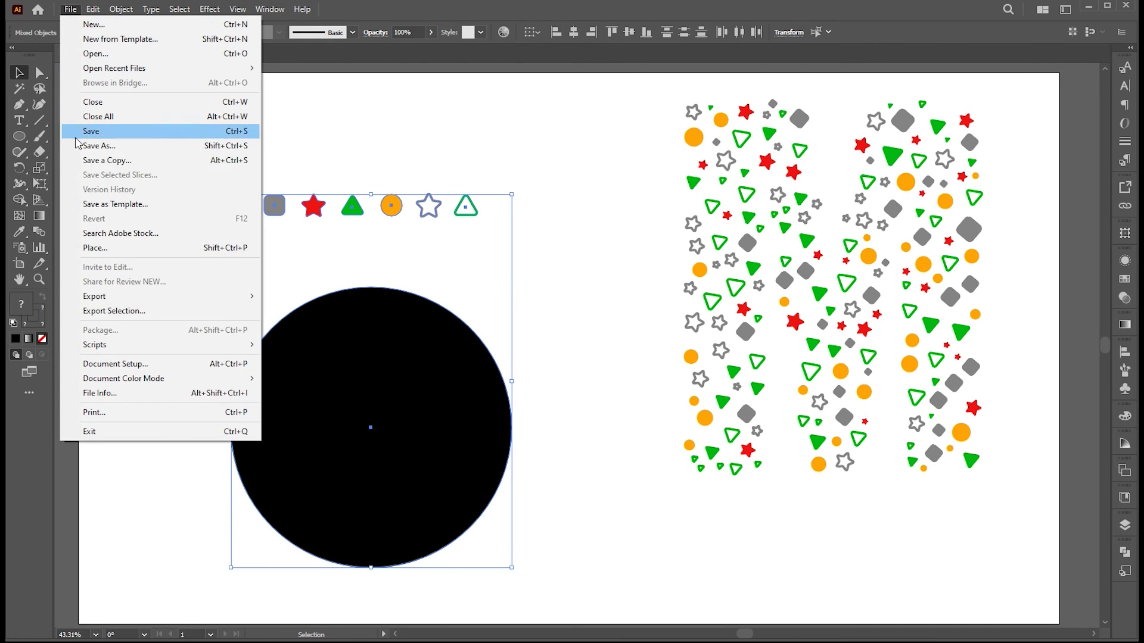
left_click(280, 346)
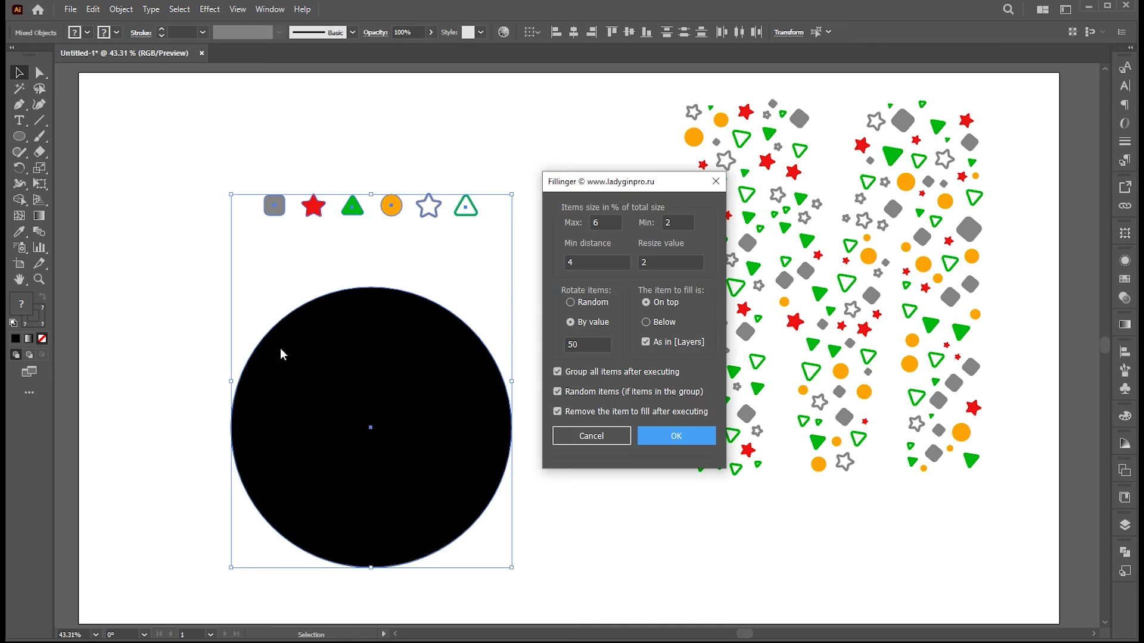
left_click(660, 444)
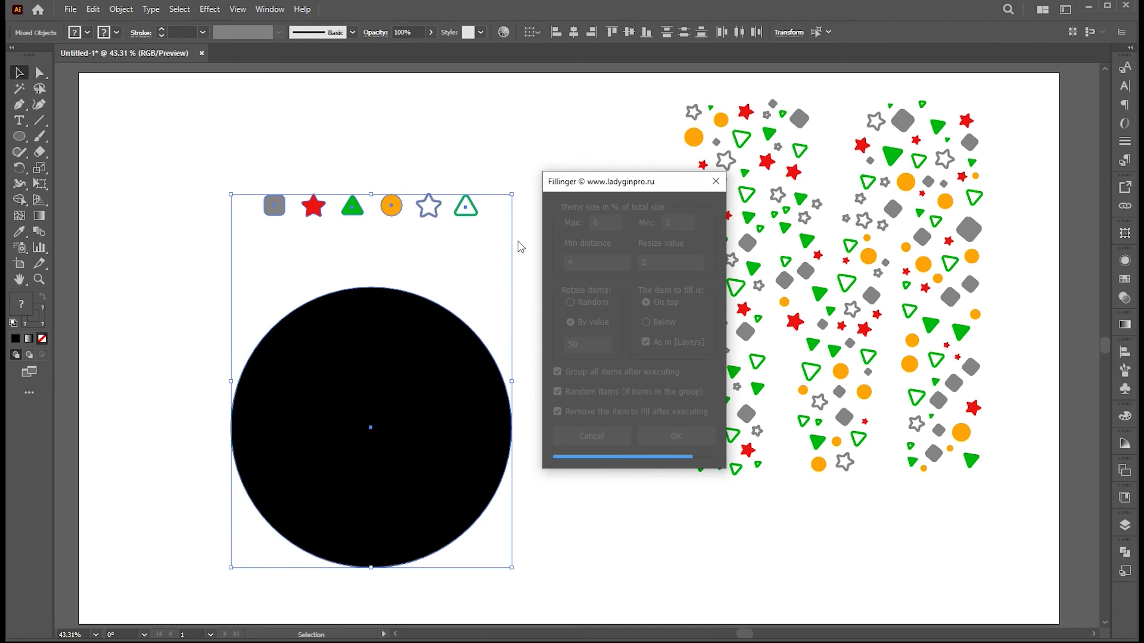
left_click(555, 308)
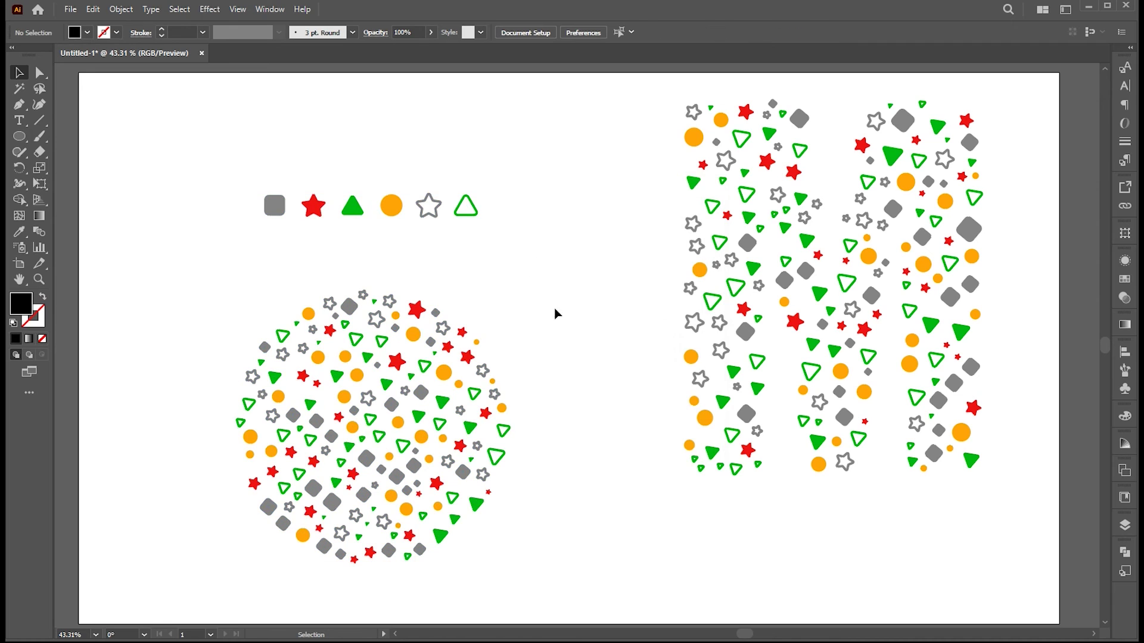
Step: Shrink the filled M and circle together and move them up and right
left_click(838, 401)
left_click(478, 407, "shift")
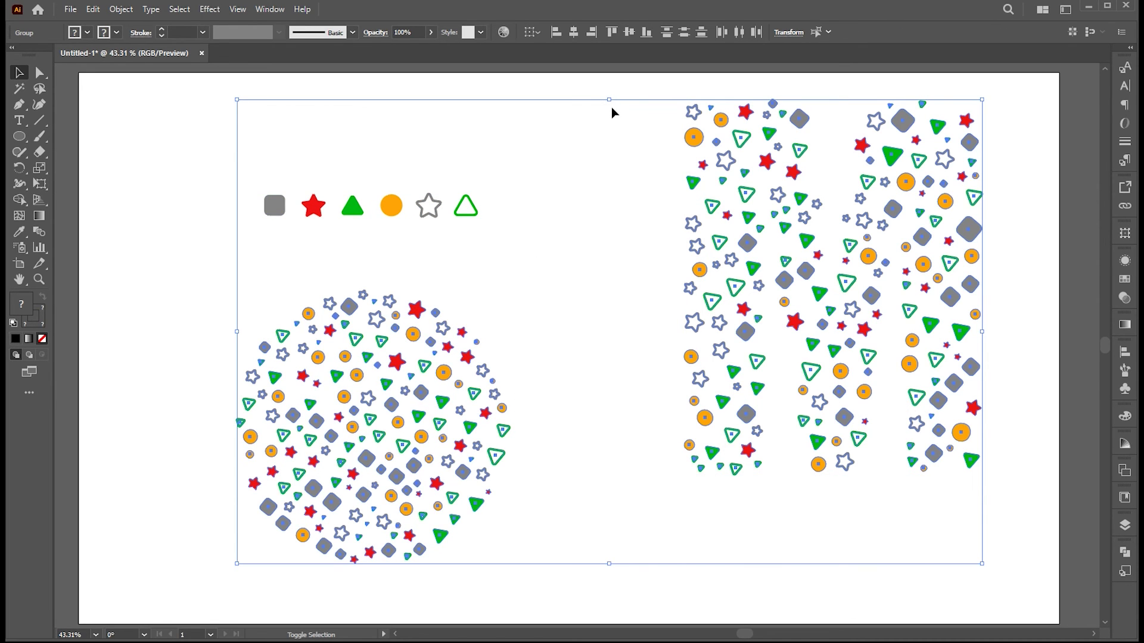
left_click_drag(609, 101, 600, 165)
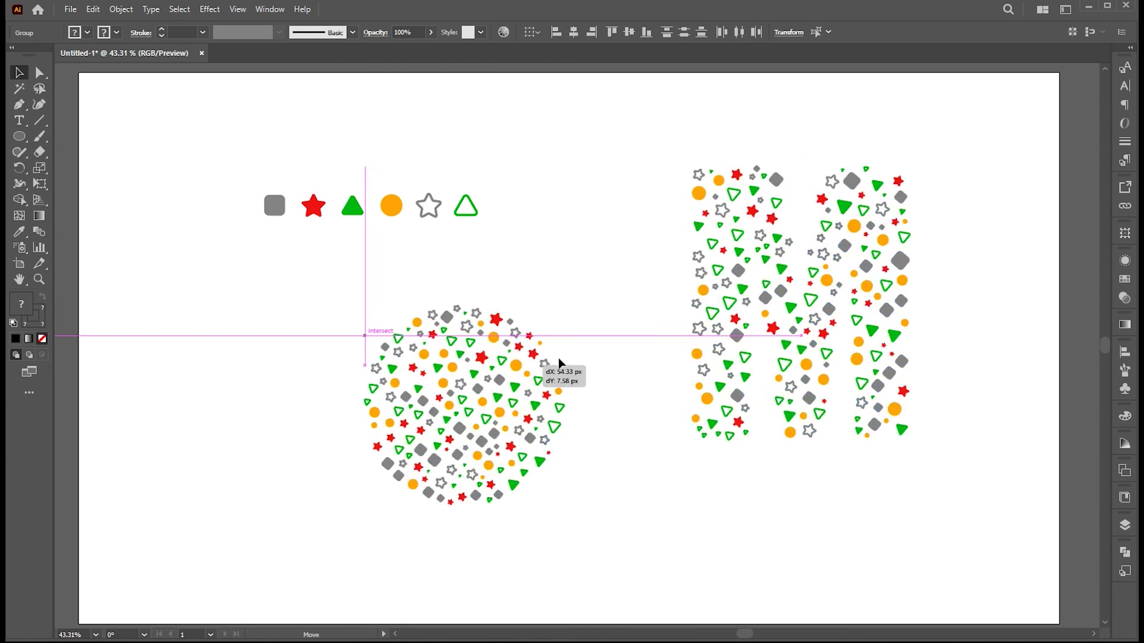
left_click_drag(498, 350, 650, 312)
left_click(255, 426)
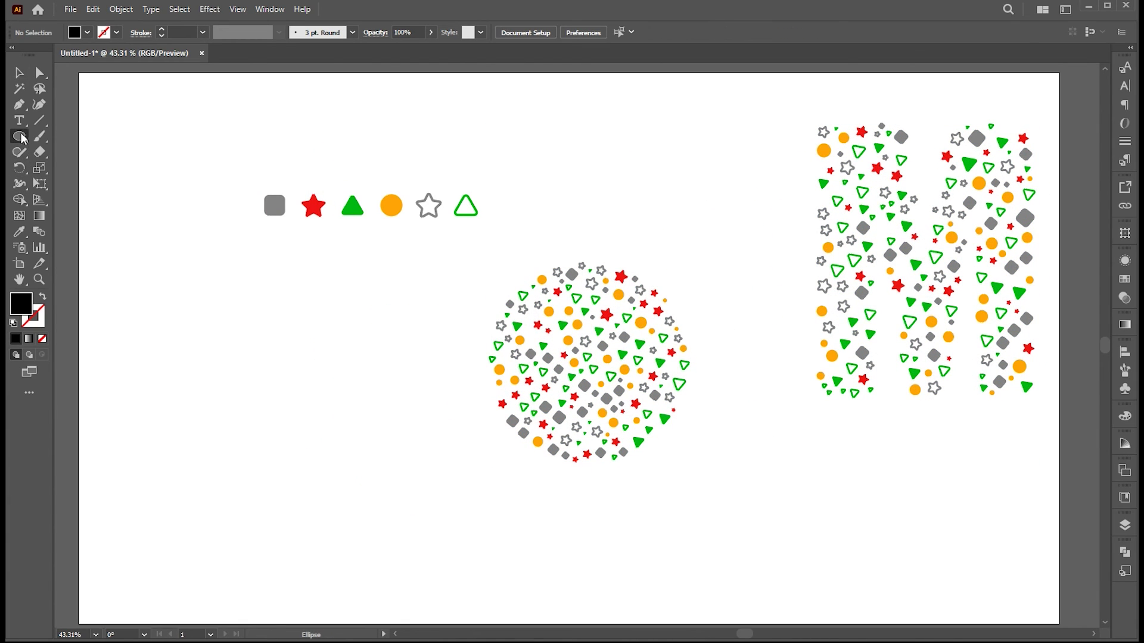
Step: Draw a large black star on the left and round its corners
left_click_drag(22, 139, 71, 202)
left_click_drag(218, 366, 325, 450)
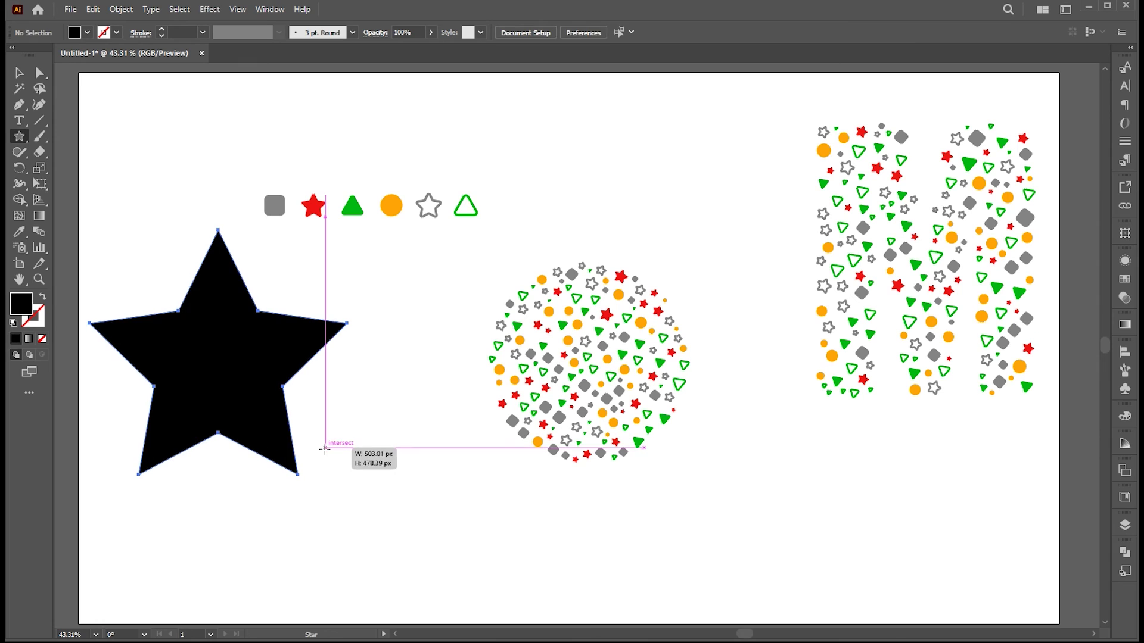
key("v")
key("a")
mouse_move(218, 273)
left_mouse_down()
mouse_move(258, 295)
mouse_move(271, 358)
left_mouse_up()
key("v")
left_click_drag(259, 284, 260, 268)
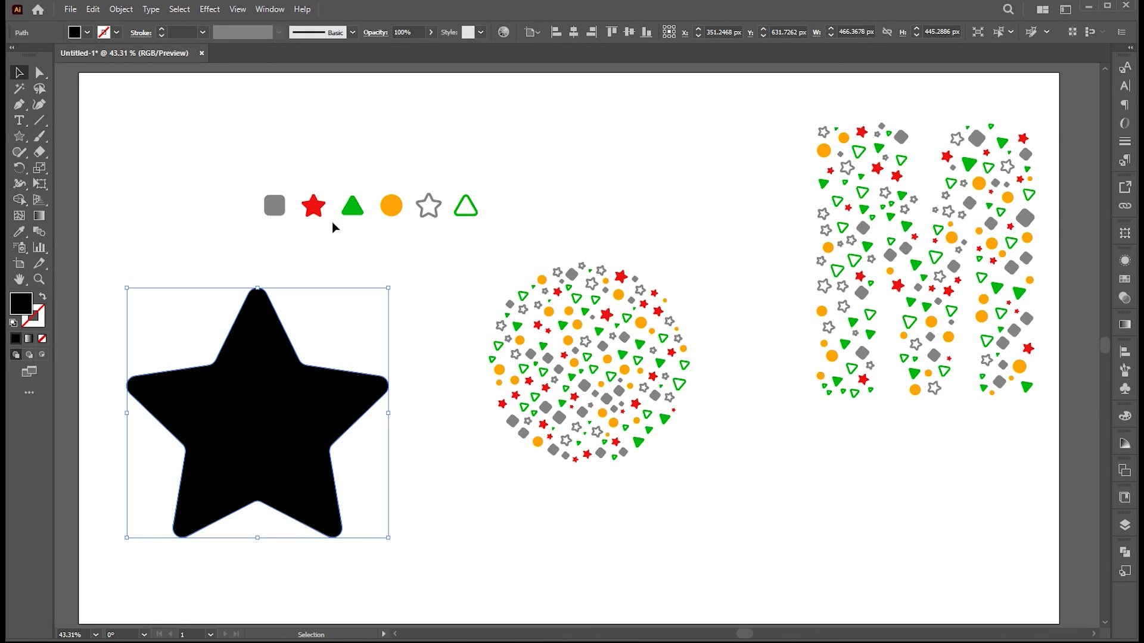
Step: Fill the star with the mini shapes via Fillinger and move the filled circle down-left
left_click_drag(485, 465, 128, 191)
left_click(72, 11)
mouse_move(95, 345)
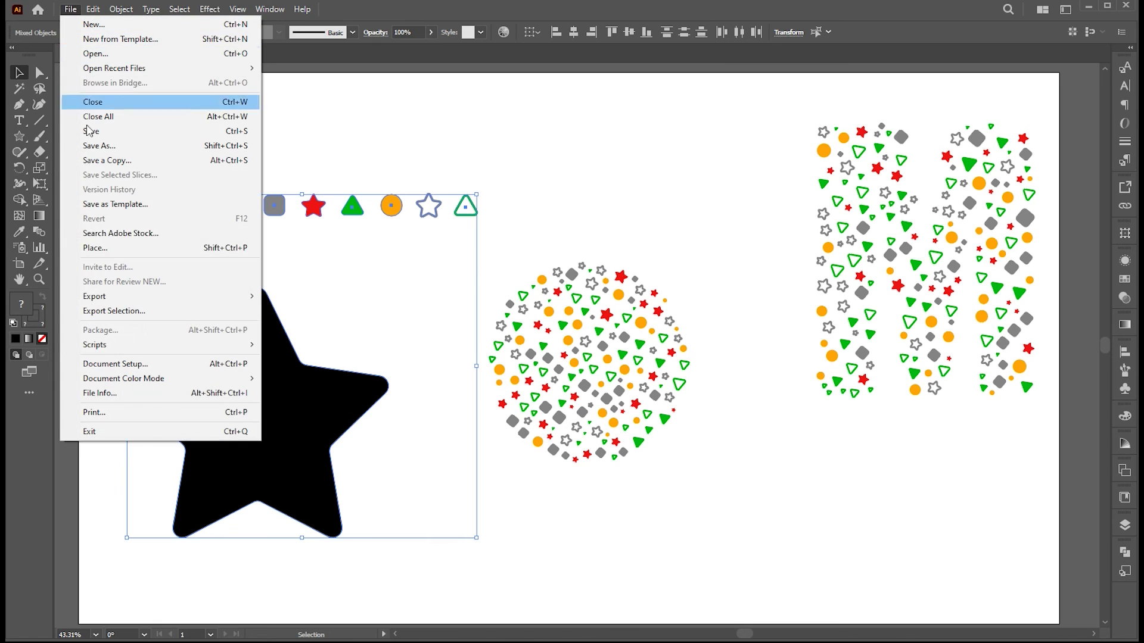
left_click(269, 344)
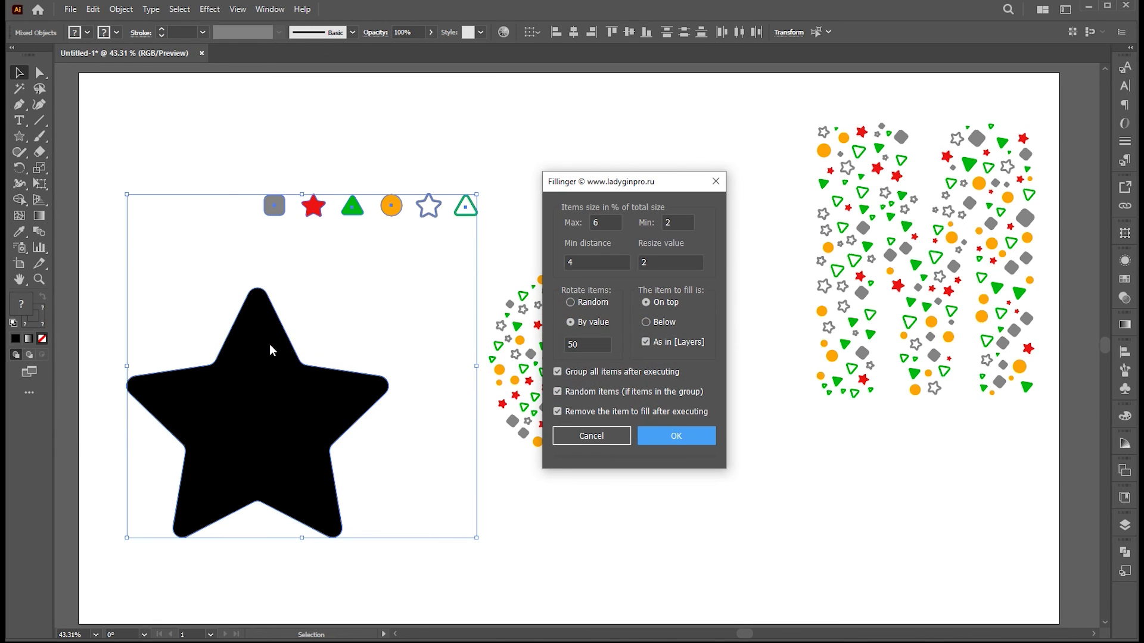
left_click(665, 431)
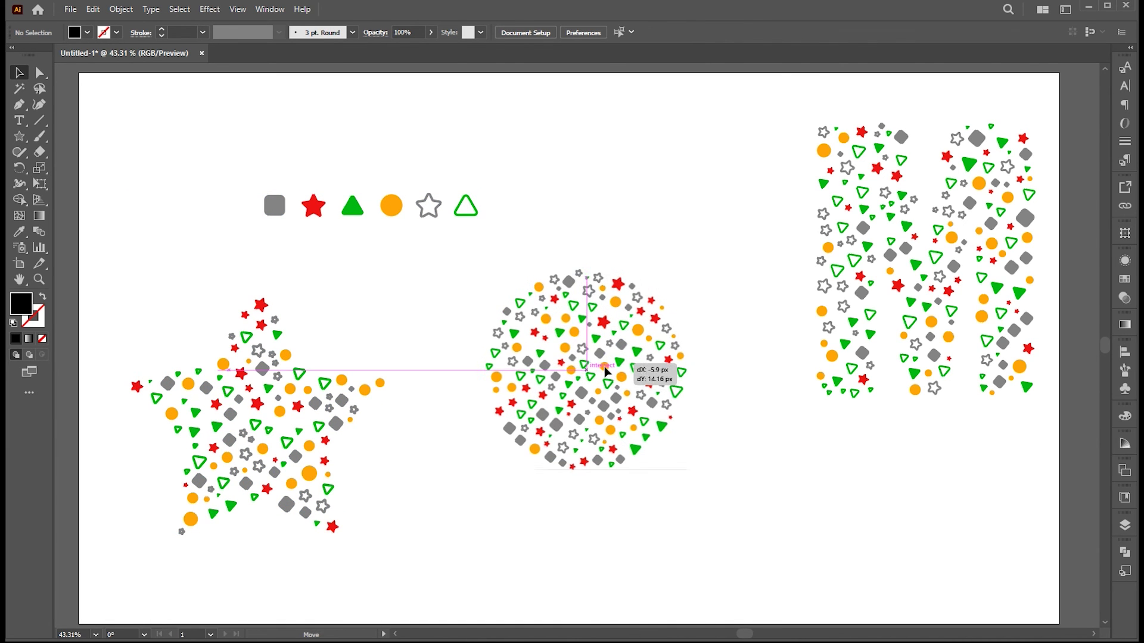
left_click_drag(621, 352, 603, 411)
left_click(633, 281)
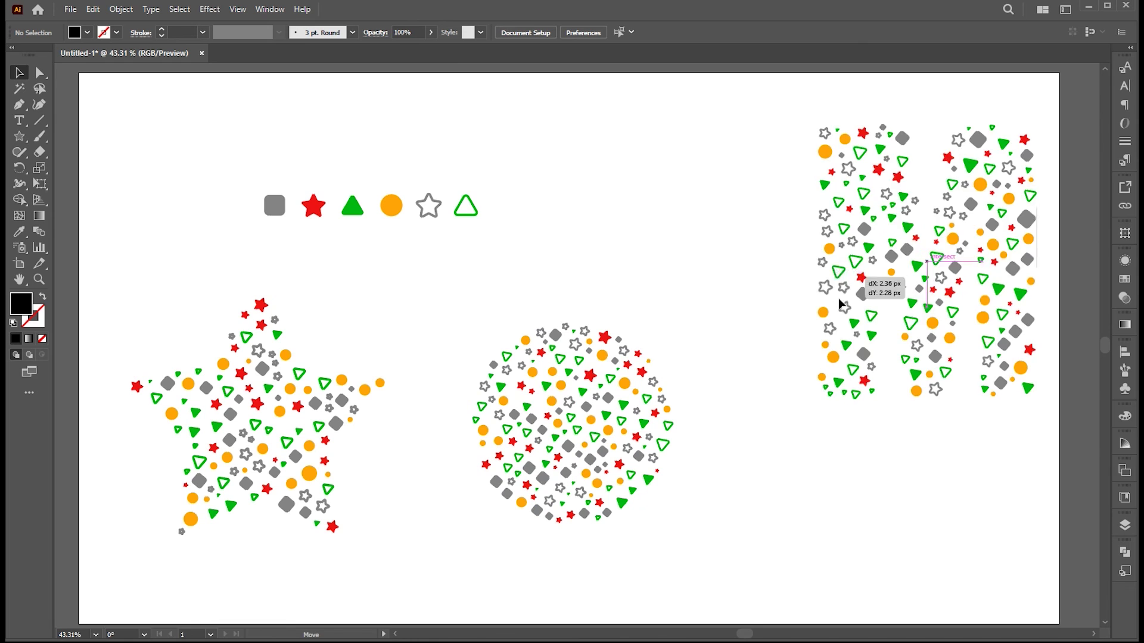